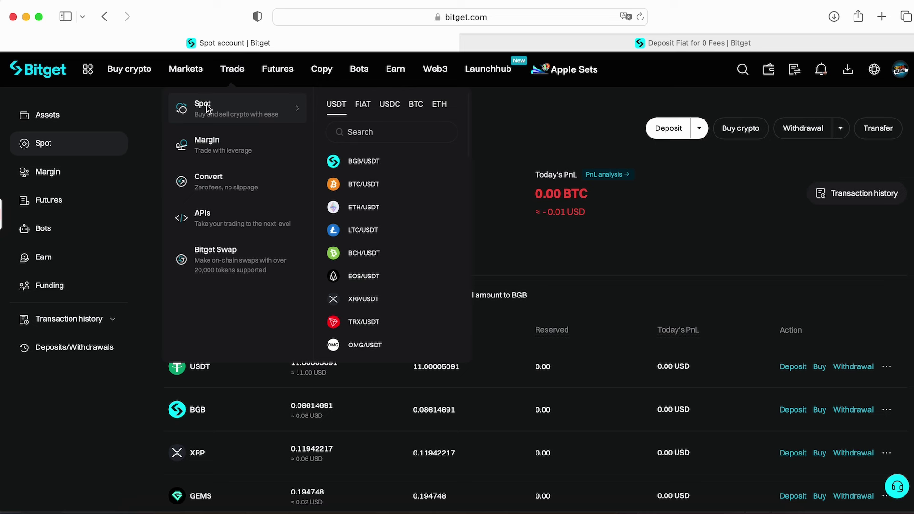
Step: Set up a 100% market order on XRP/USDT spot, then switch the form to Sell
click(378, 301)
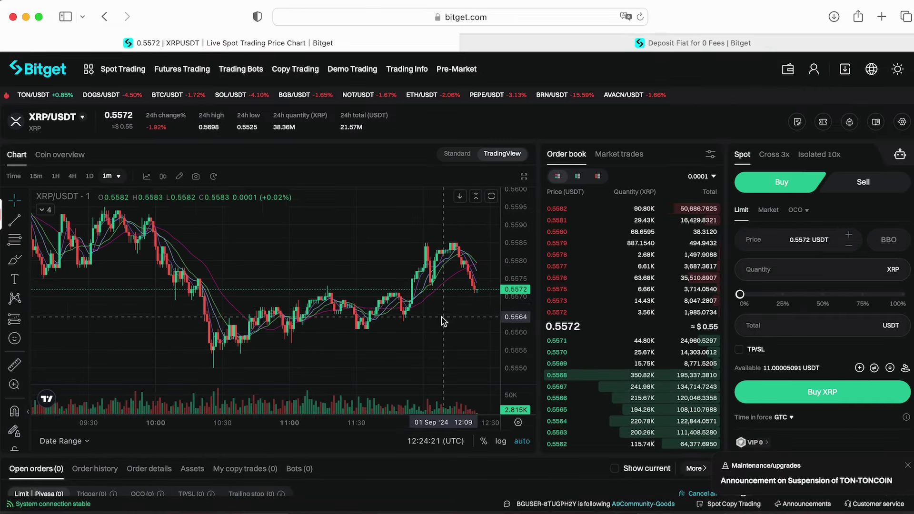
drag(443, 320, 332, 312)
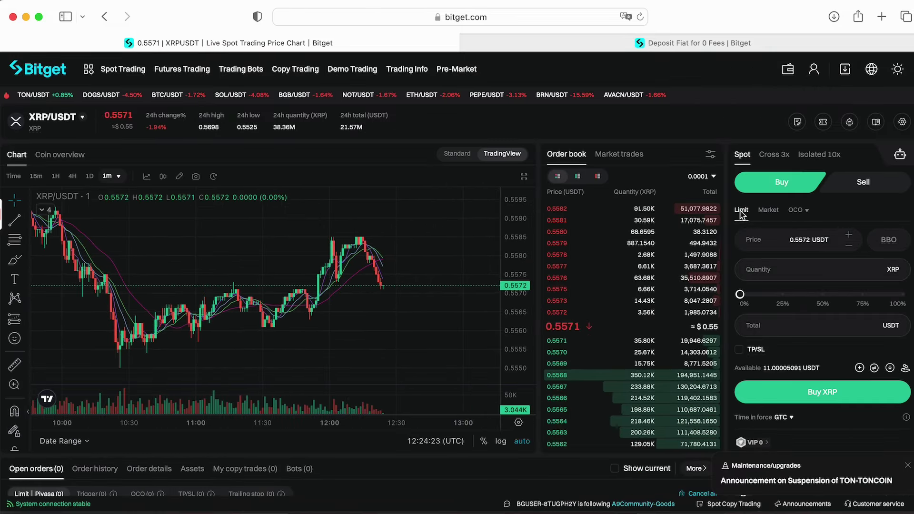
click(767, 211)
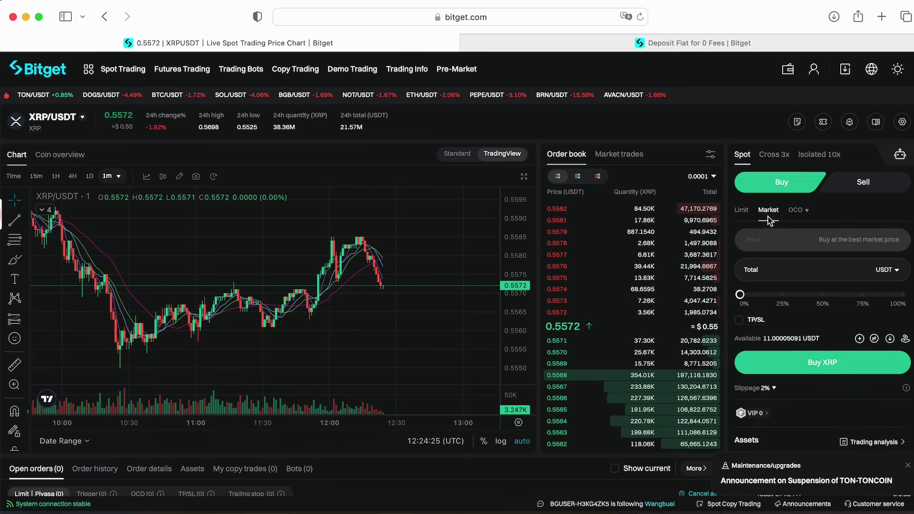
drag(741, 295, 905, 294)
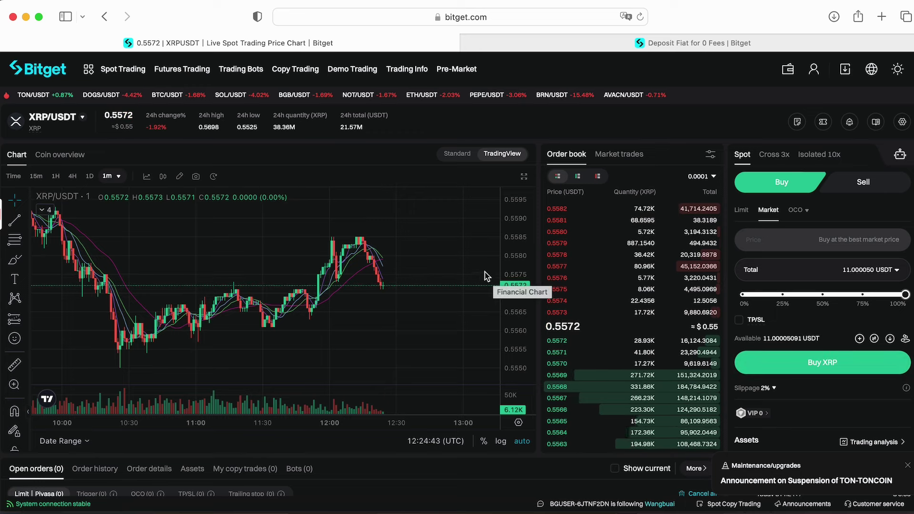
click(878, 183)
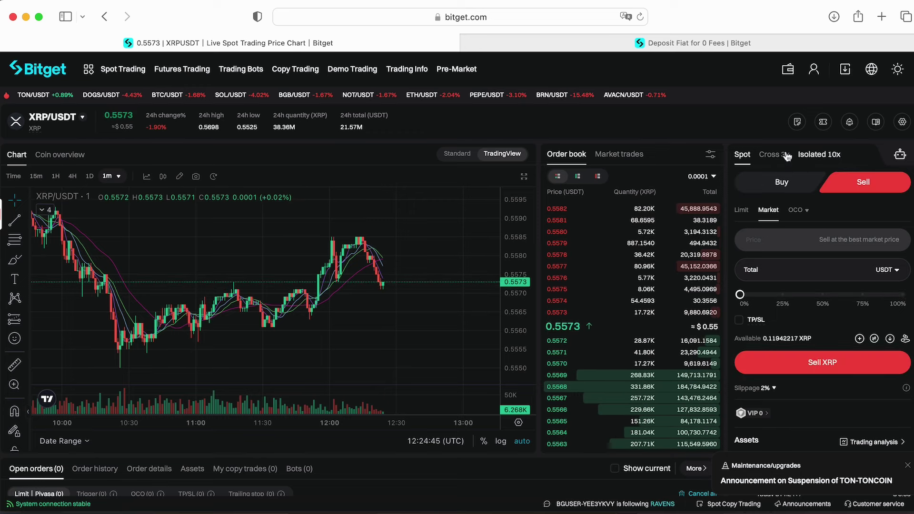
mouse_move(182, 69)
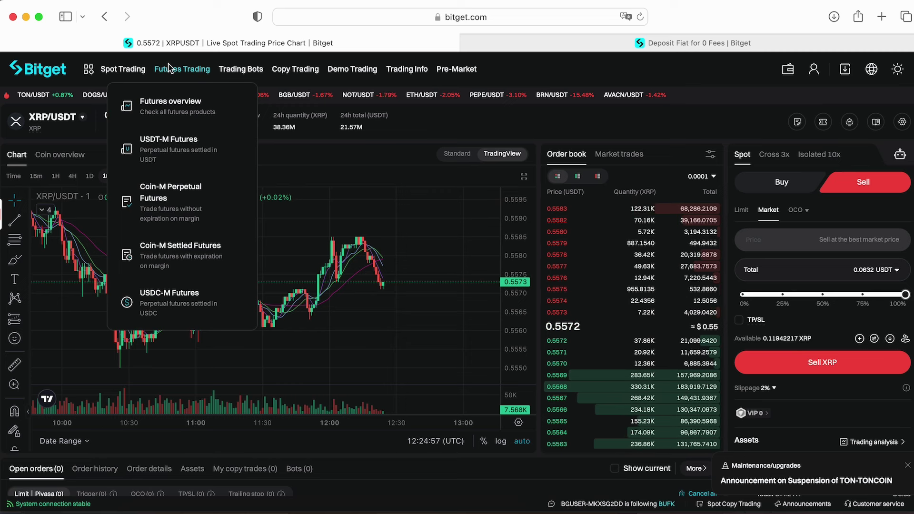
Step: Bring up the EOSUSDT USDT-M perpetual futures trading page
click(186, 144)
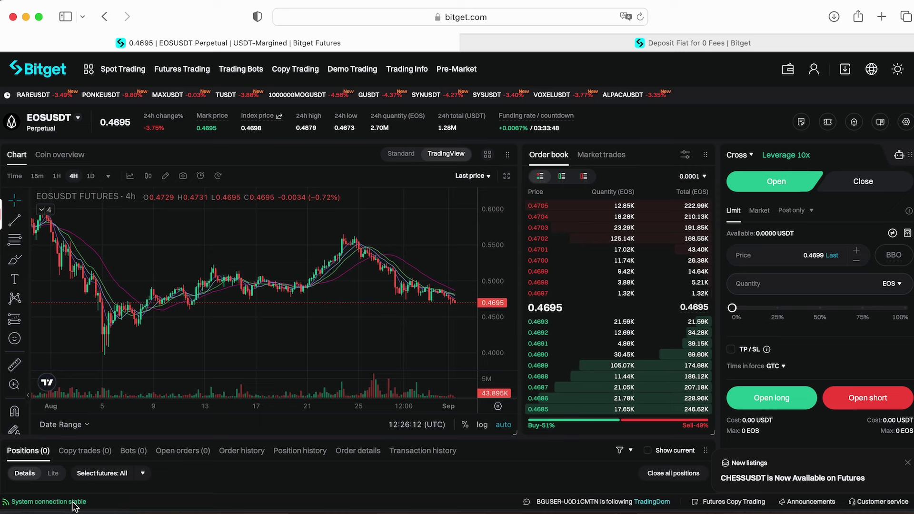
scroll(390, 326, down, 2)
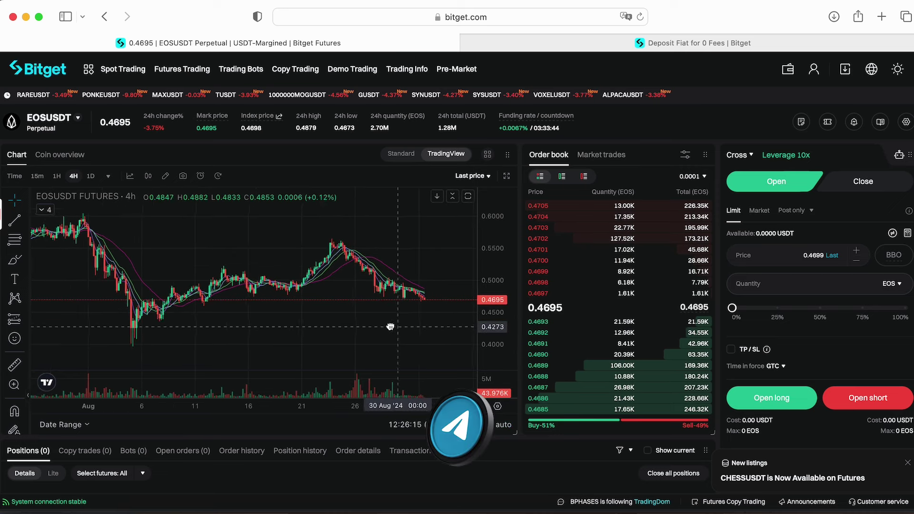
drag(390, 326, 369, 328)
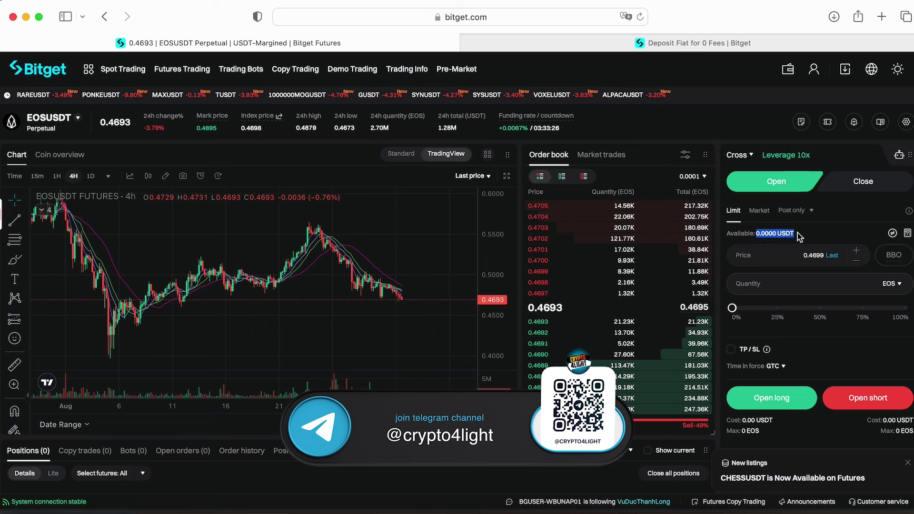
Step: Transfer all 11 USDT from Spot into the USDT-M Futures account
click(847, 235)
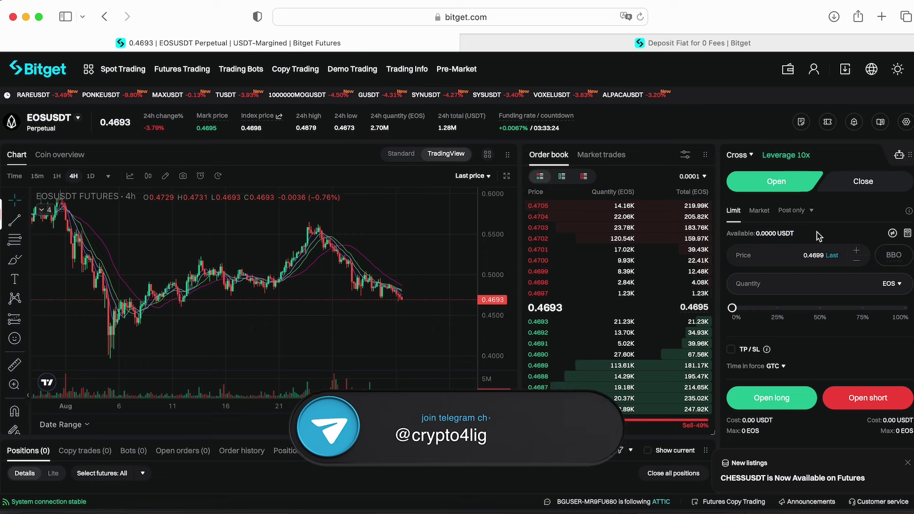
click(892, 234)
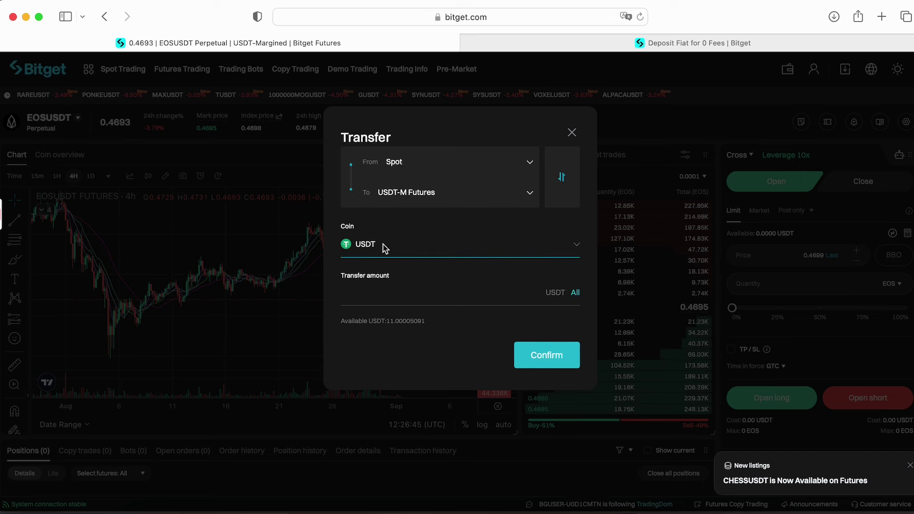
click(575, 293)
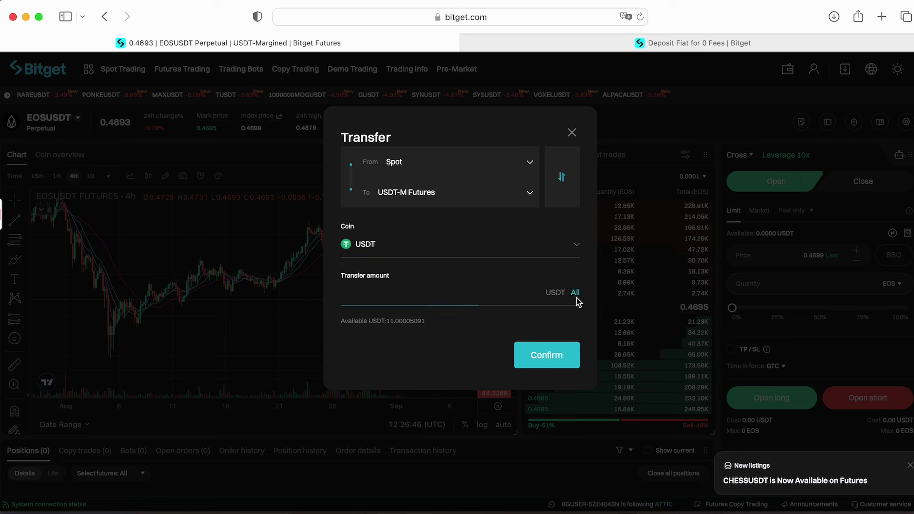
click(552, 360)
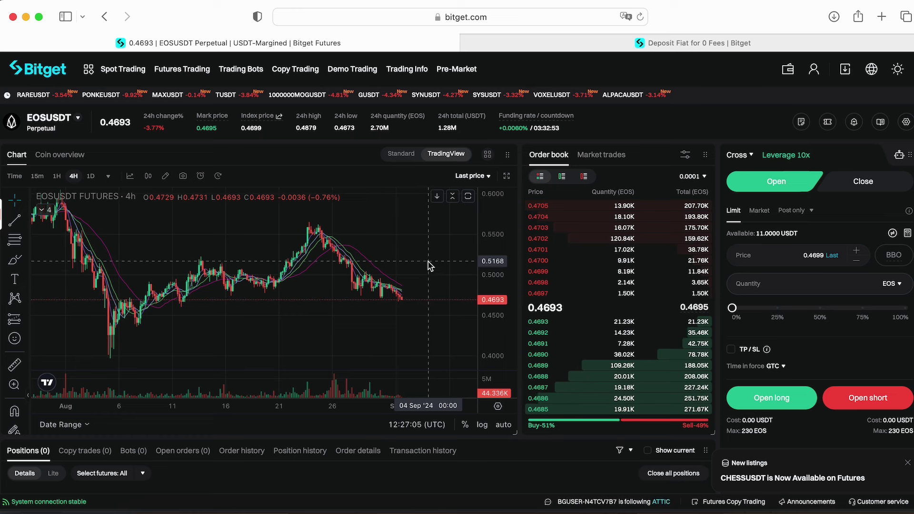
Step: Switch the order panel to Close and toggle the chart from Standard back to TradingView
click(858, 181)
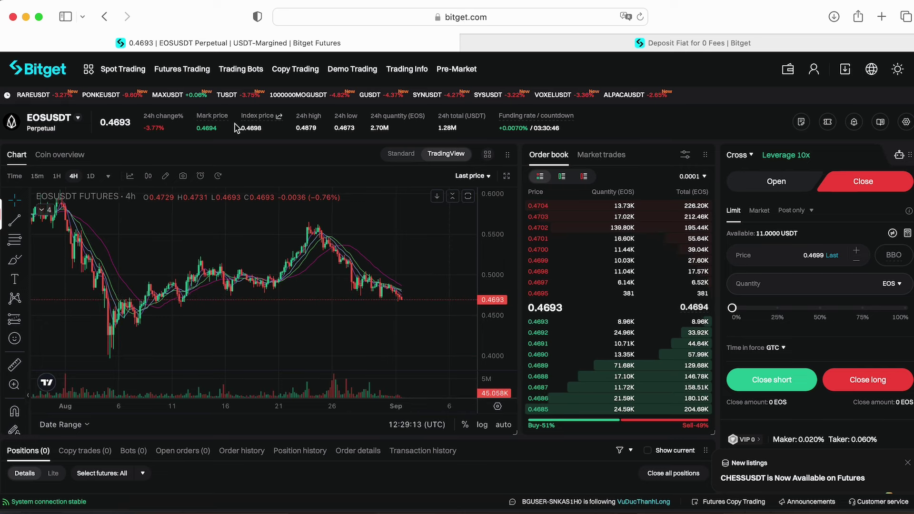
click(402, 154)
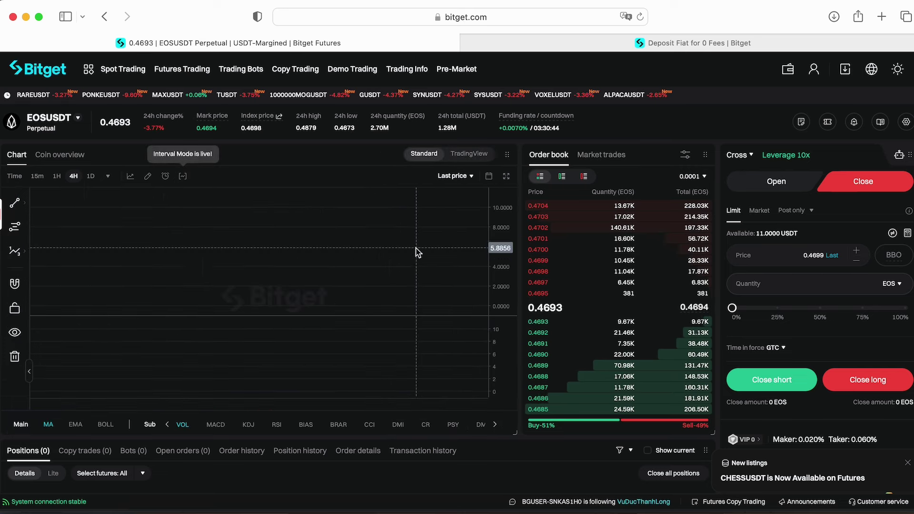
click(469, 153)
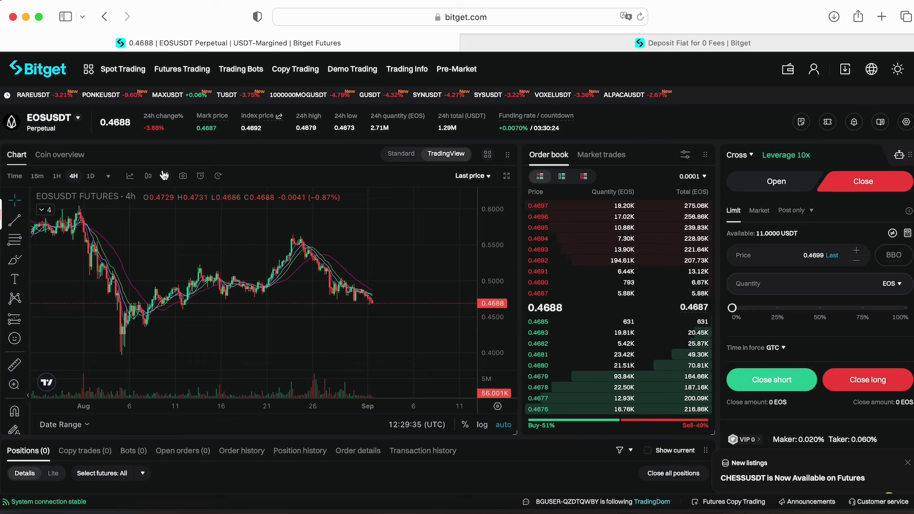
Step: Set the EOSUSDT chart interval to 1-minute candles
click(57, 175)
click(108, 175)
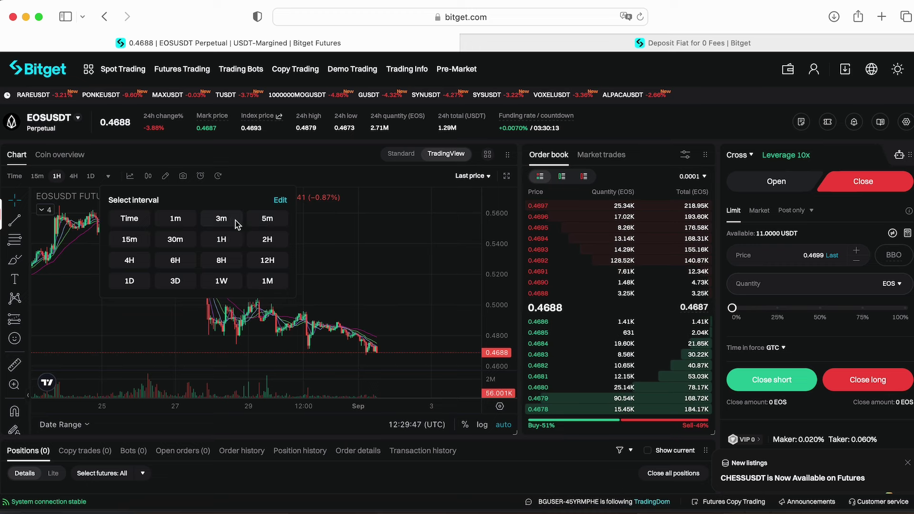
click(176, 220)
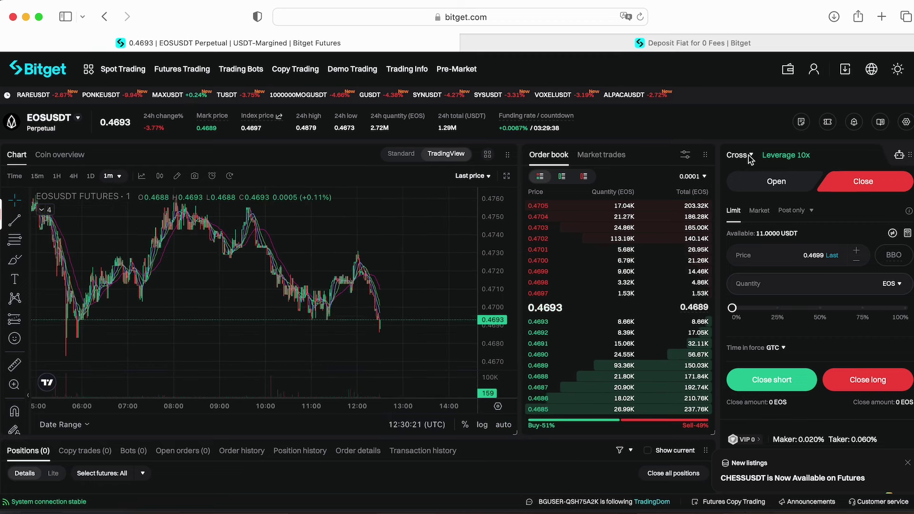
Step: Change the EOSUSDT margin mode from Cross to Isolated
click(750, 159)
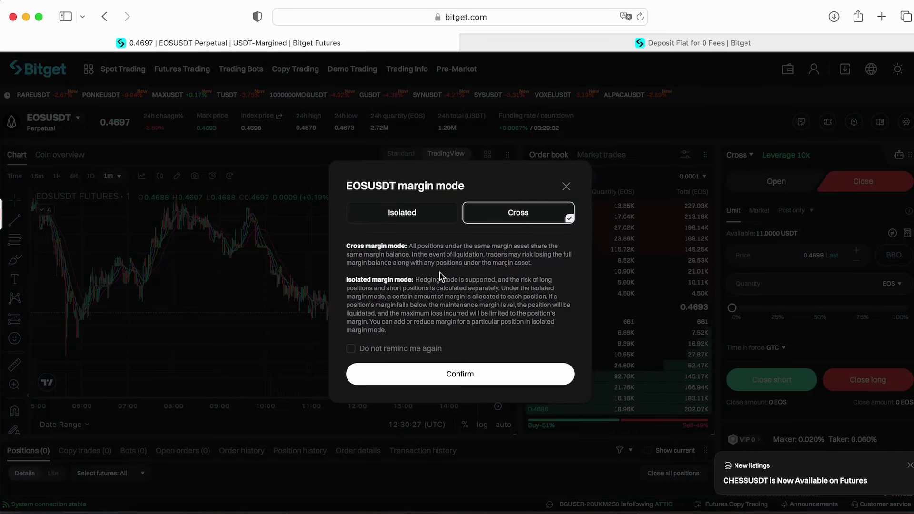
click(402, 215)
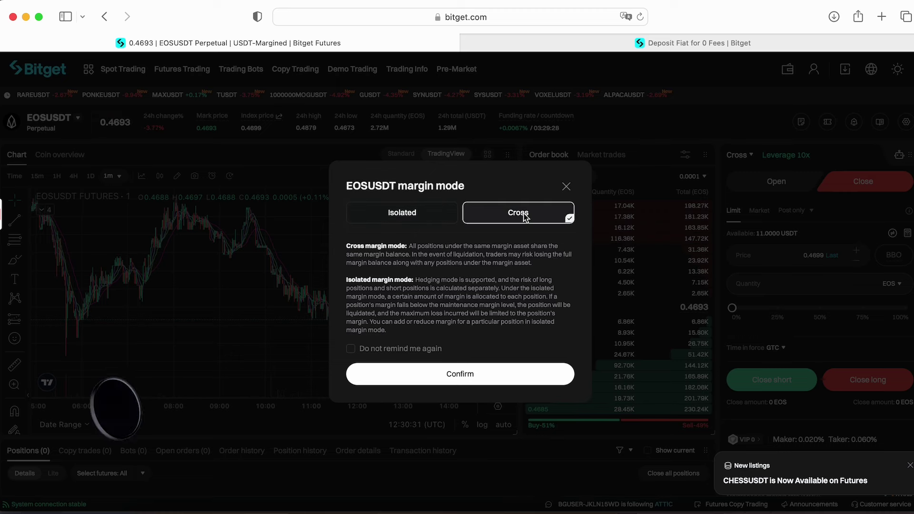
click(406, 218)
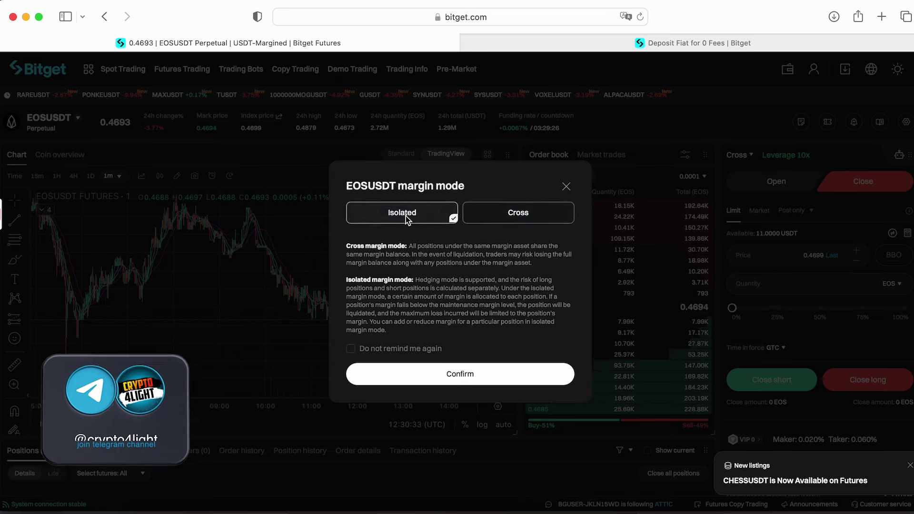
click(478, 379)
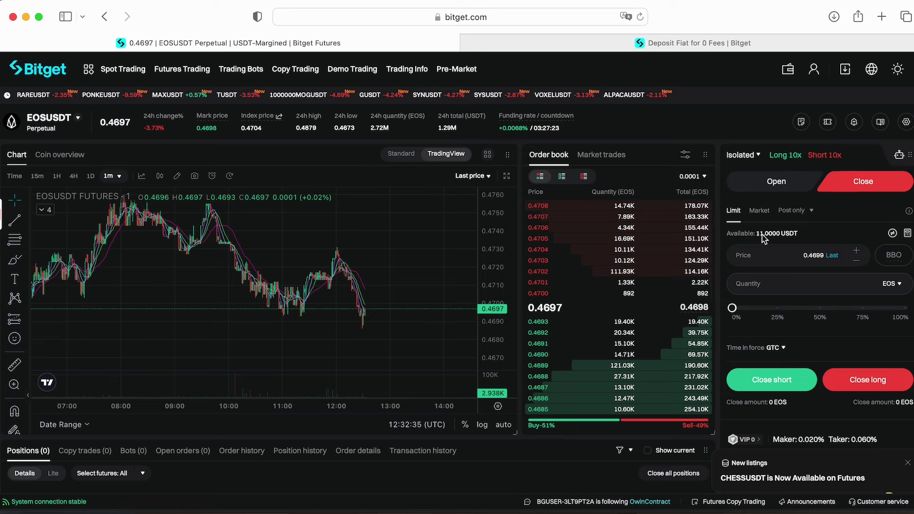
Step: Set the EOSUSDT long leverage to 10x in the Adjust leverage dialog
click(784, 154)
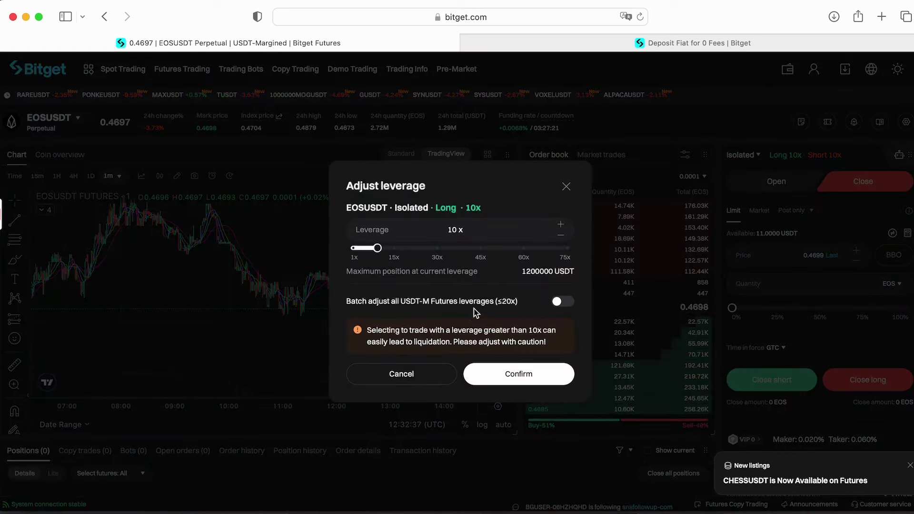
click(520, 248)
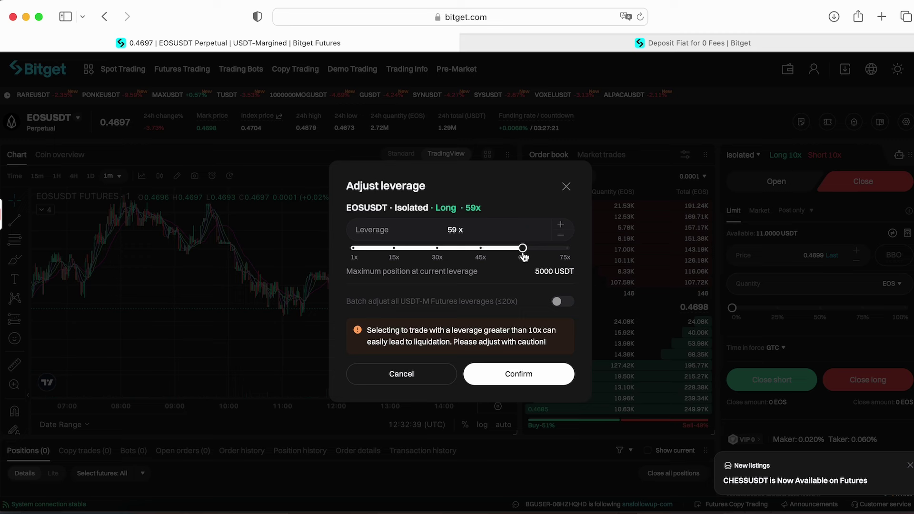
click(561, 225)
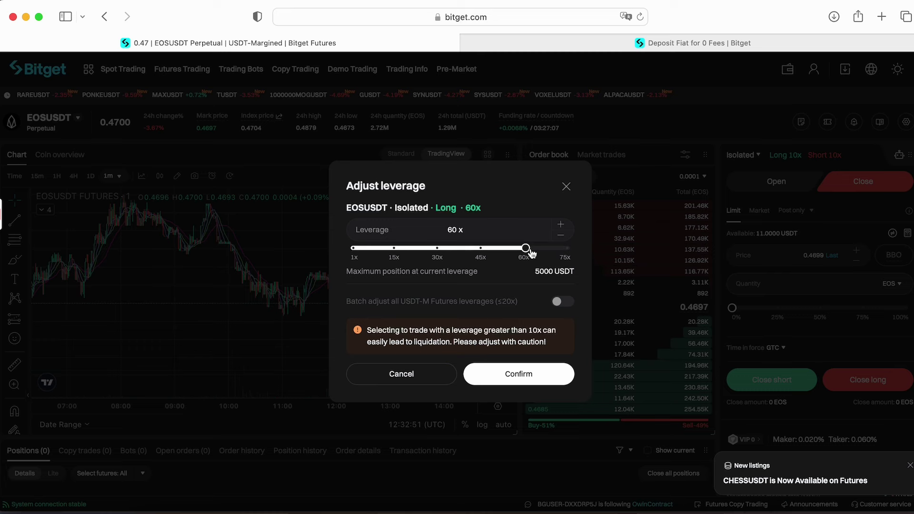
drag(526, 248, 377, 248)
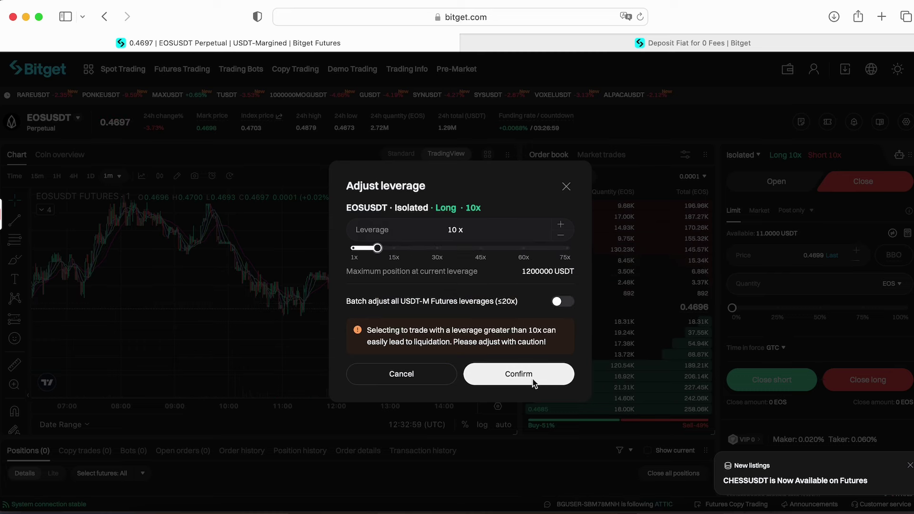
click(519, 374)
Step: Draw a Long Position on the latest candles: entry ~0.4684, target 0.4703, stop 0.4659
click(26, 318)
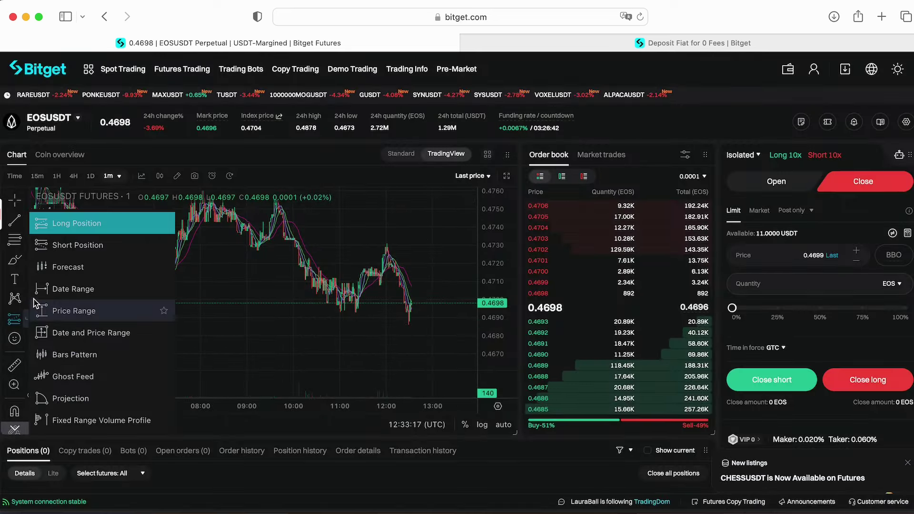
click(66, 223)
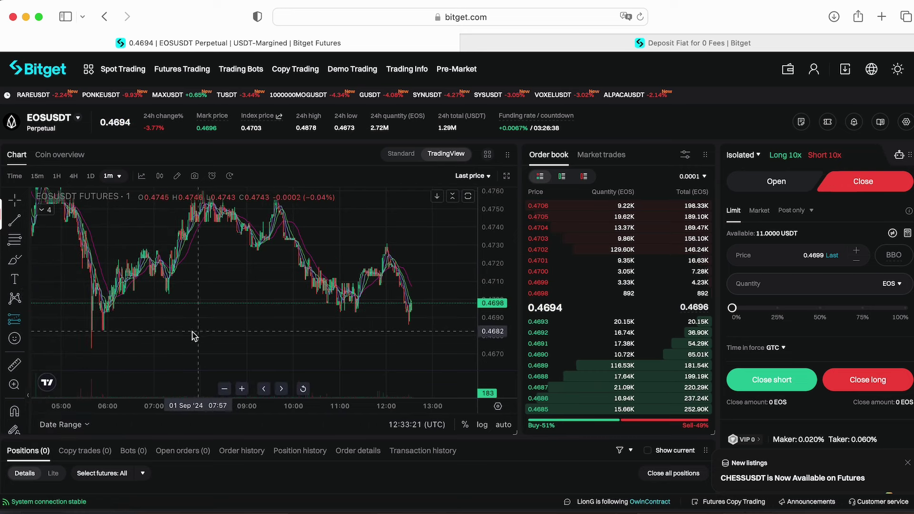
click(152, 332)
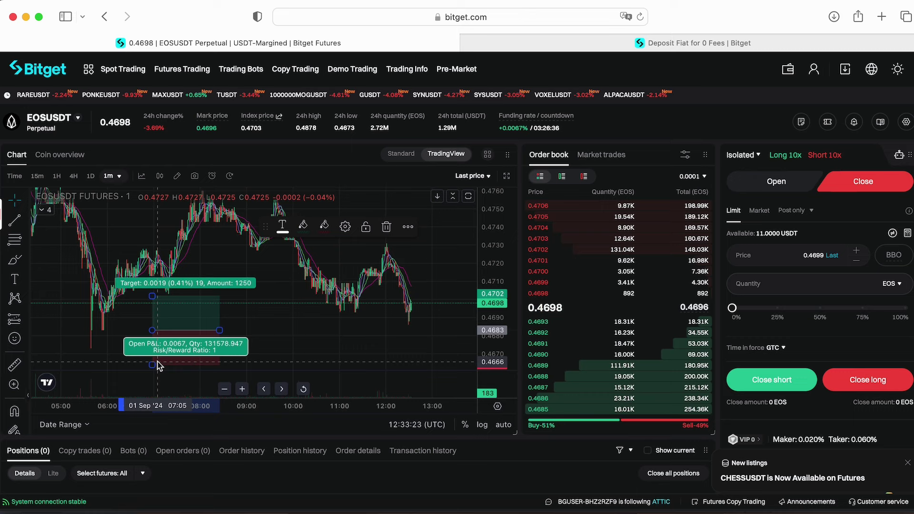
drag(152, 364, 154, 354)
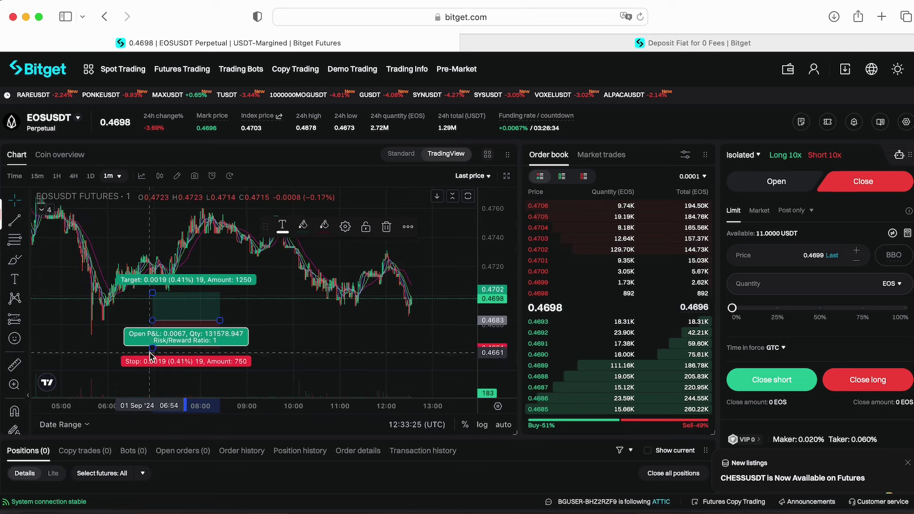
drag(155, 354, 163, 370)
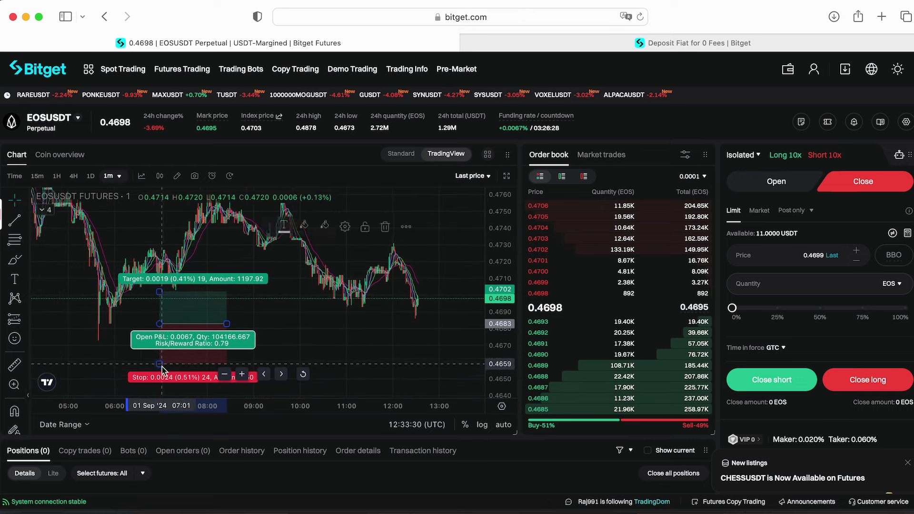
mouse_move(349, 324)
mouse_down()
mouse_move(400, 324)
mouse_move(300, 325)
mouse_up()
drag(165, 338, 423, 333)
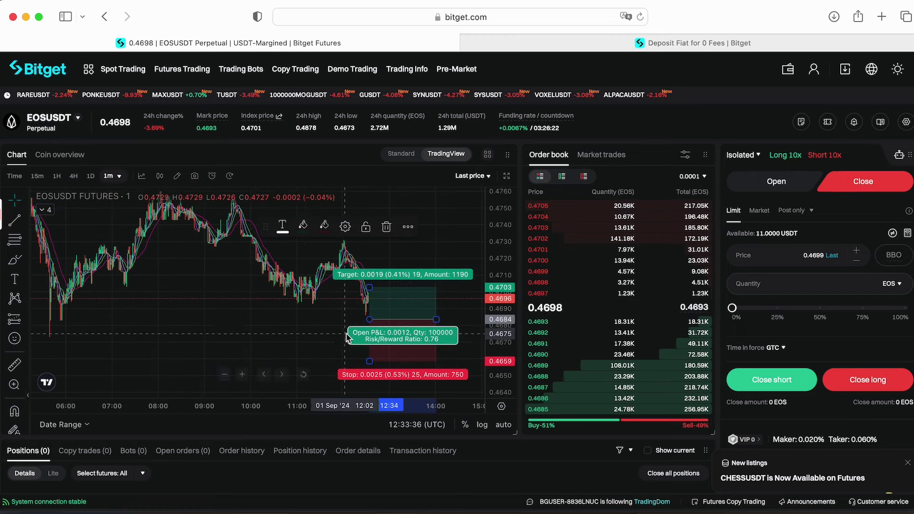
scroll(384, 303, up, 3)
scroll(385, 303, down, 2)
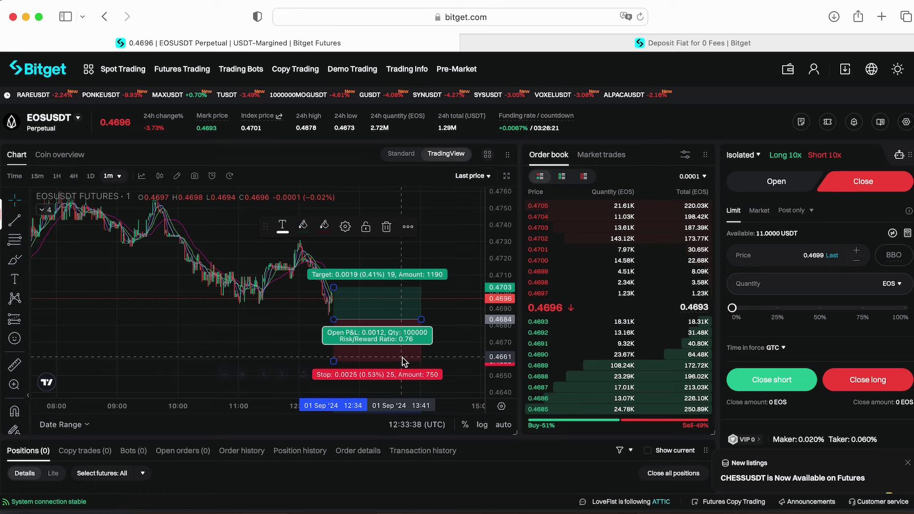
scroll(401, 357, down, 1)
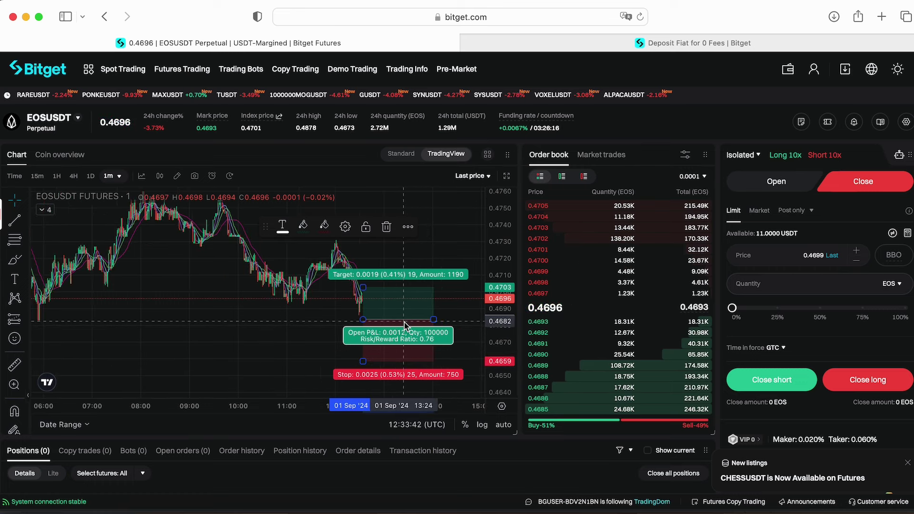
Step: On the Open side, set the limit price to 0.4685
click(765, 190)
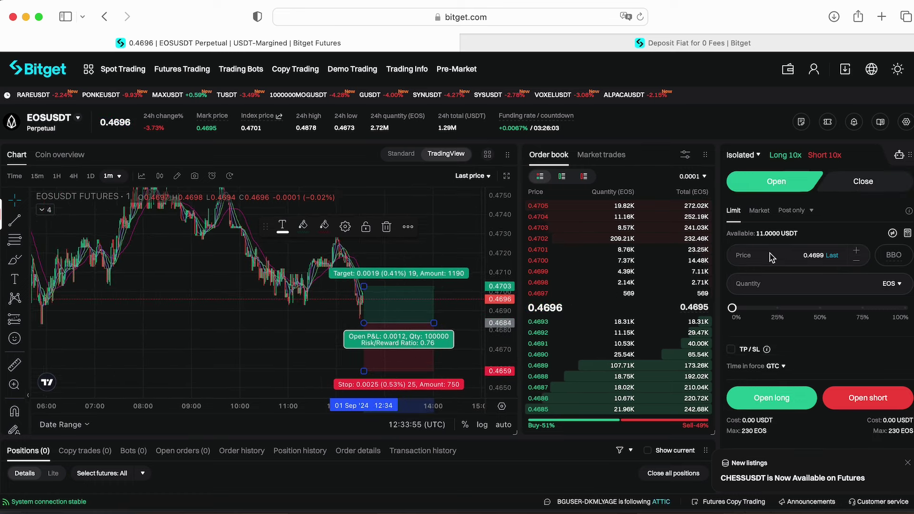
click(773, 258)
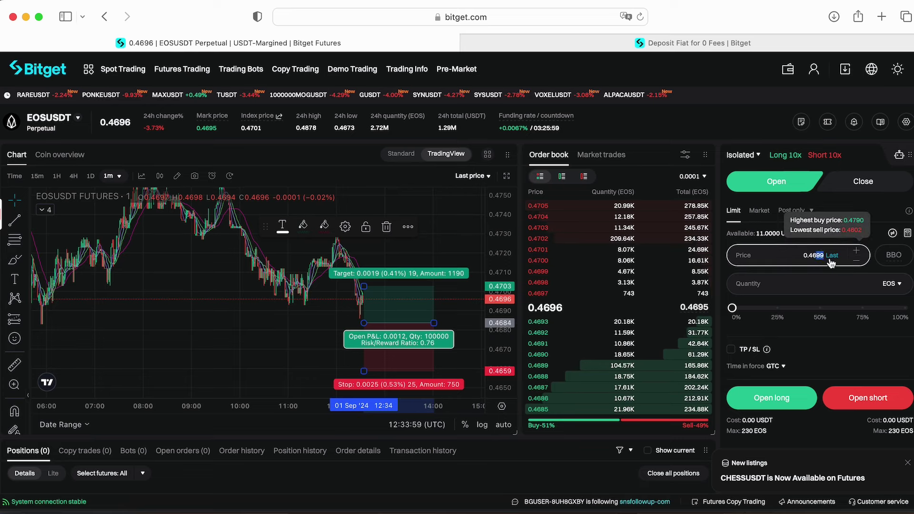
key(BackSpace)
text(5)
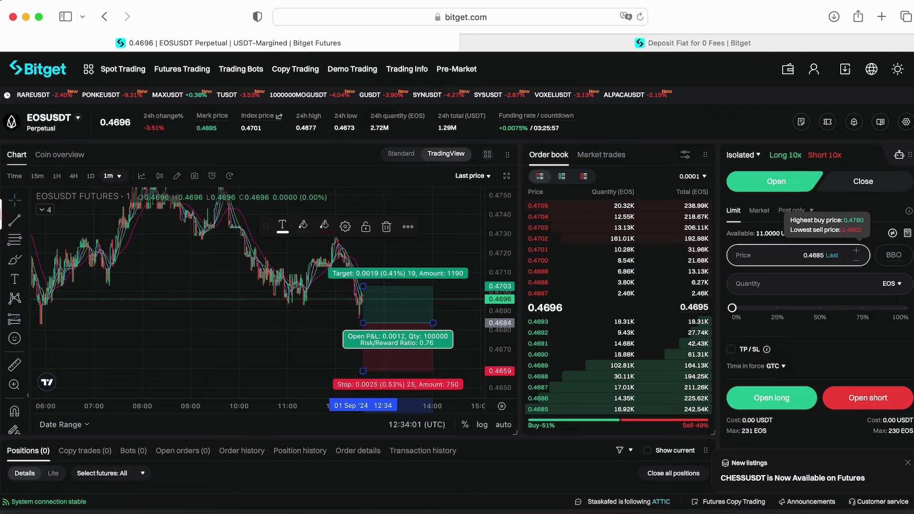
Step: Size the order as 100% cost in USDT (231 EOS) and enable TP/SL
click(891, 283)
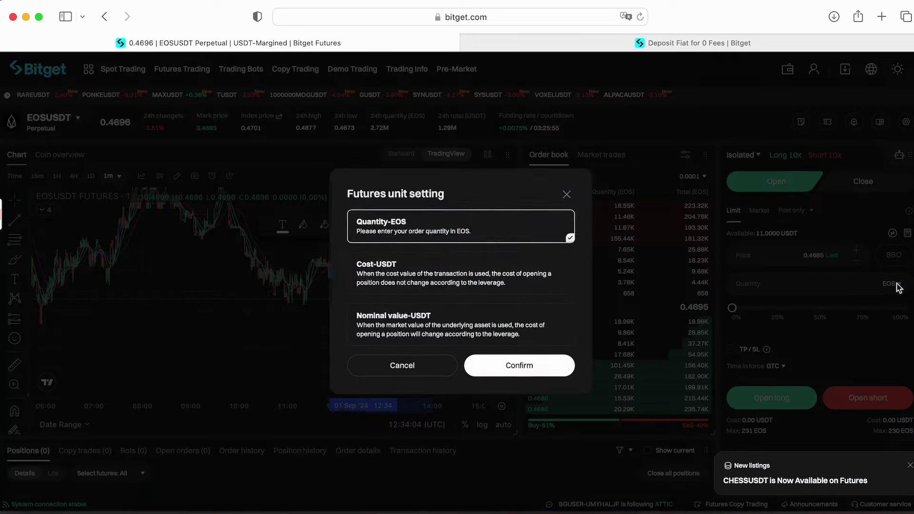
click(457, 268)
click(523, 366)
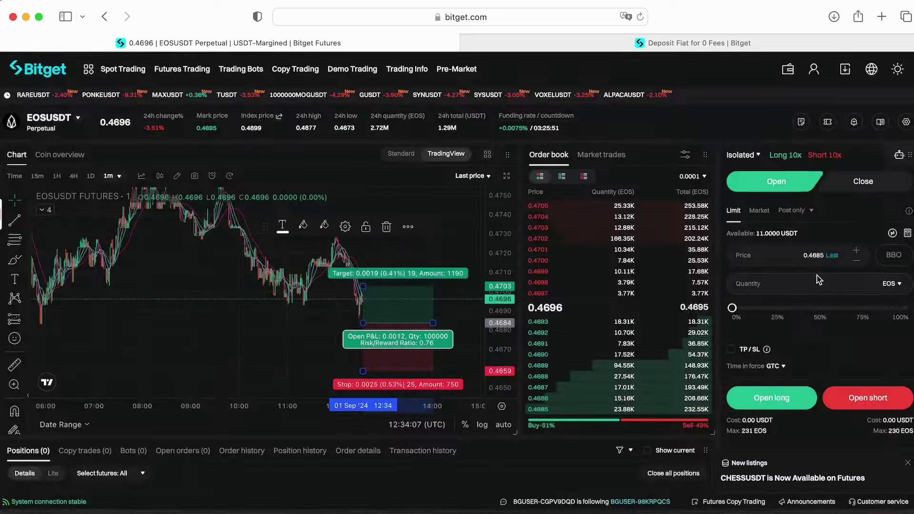
click(903, 308)
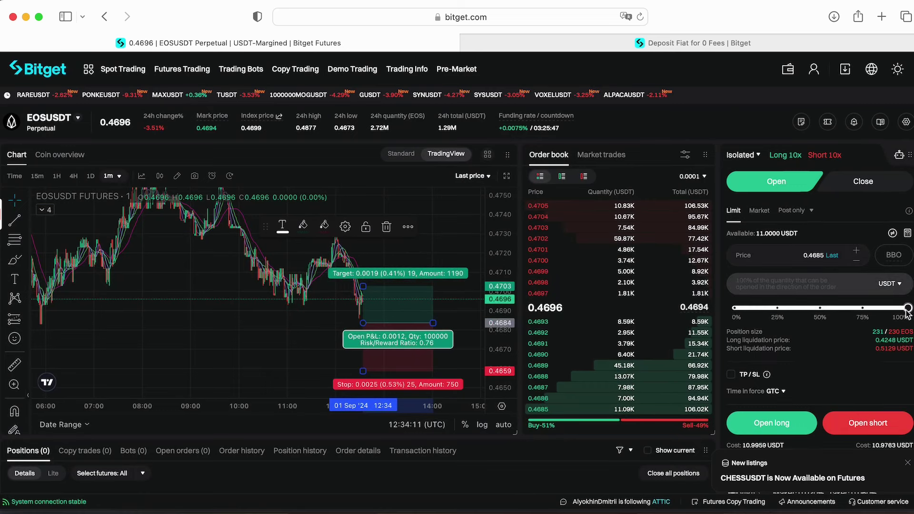
scroll(809, 362, down, 1)
click(731, 357)
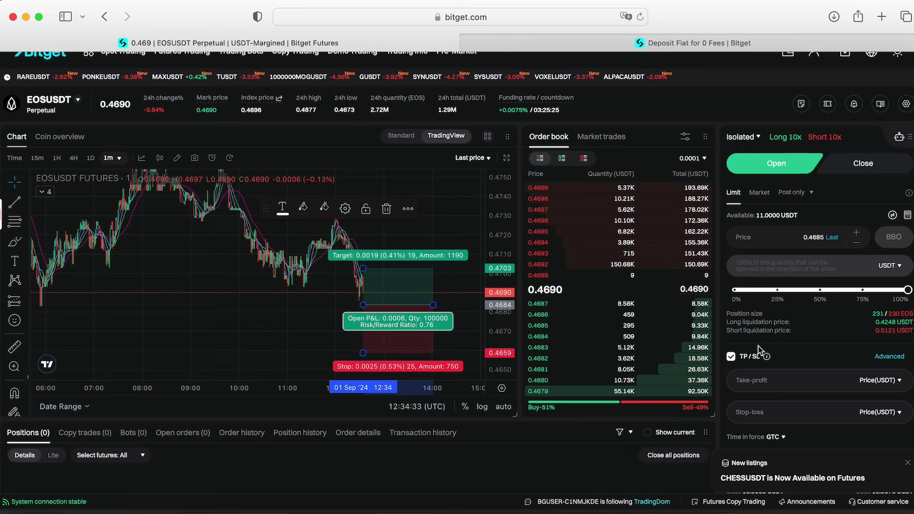
Step: Raise the Long Position drawing's target to about 0.4734
scroll(733, 357, down, 2)
scroll(762, 309, down, 1)
scroll(813, 278, down, 1)
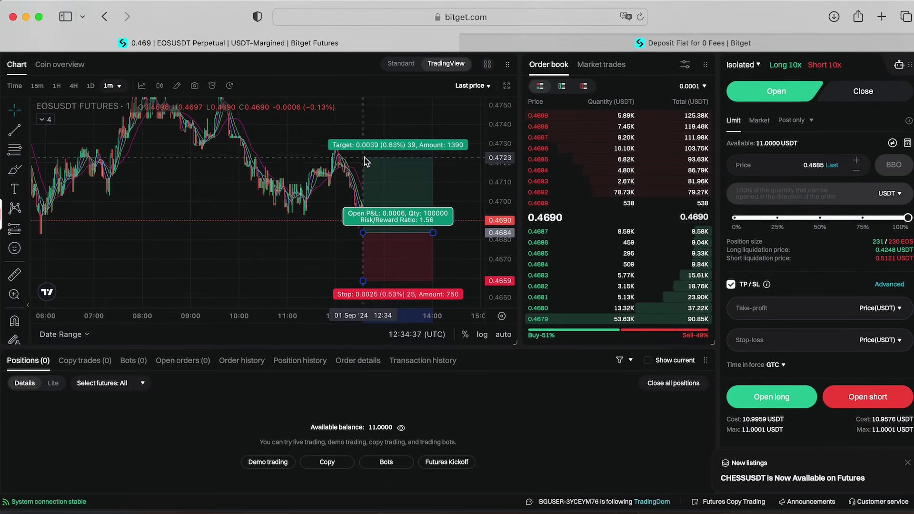
drag(363, 197, 368, 136)
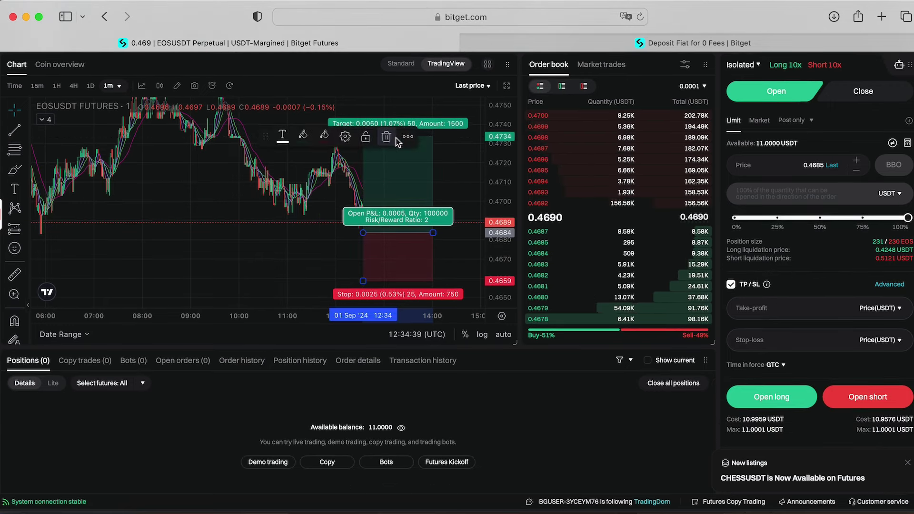
Step: Enter take-profit 0.4735 and stop-loss 0.4659 in the order form
click(771, 308)
text(0)
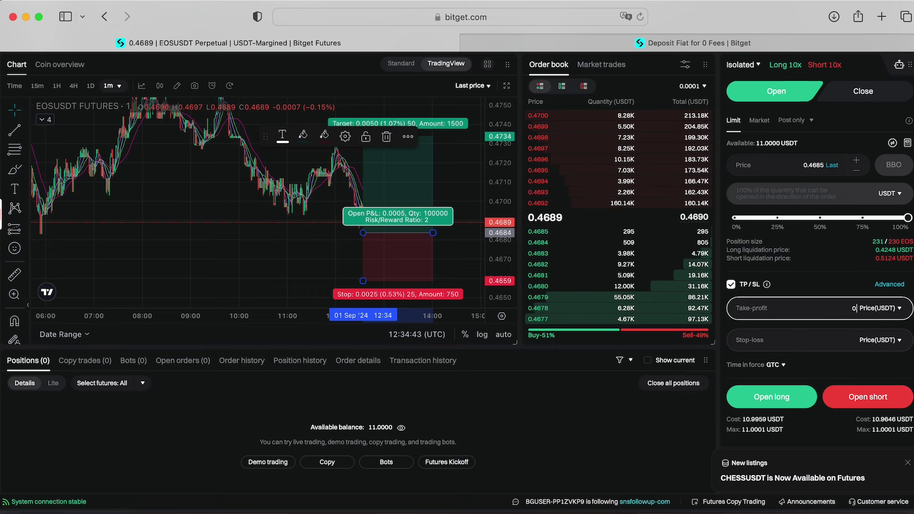
text(.4735)
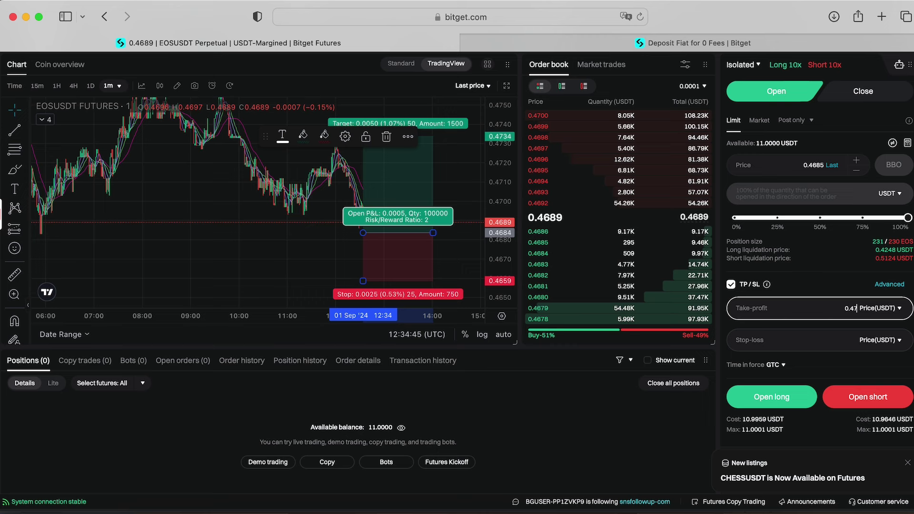
click(826, 343)
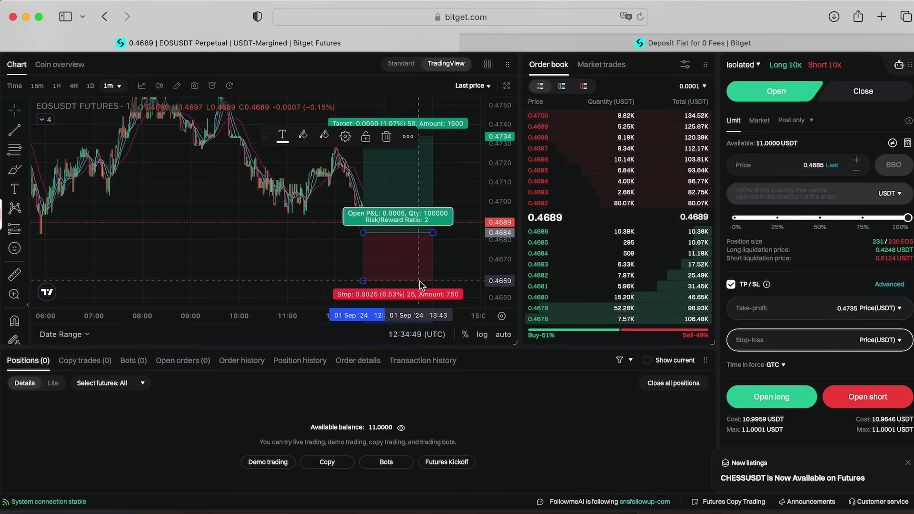
text(0)
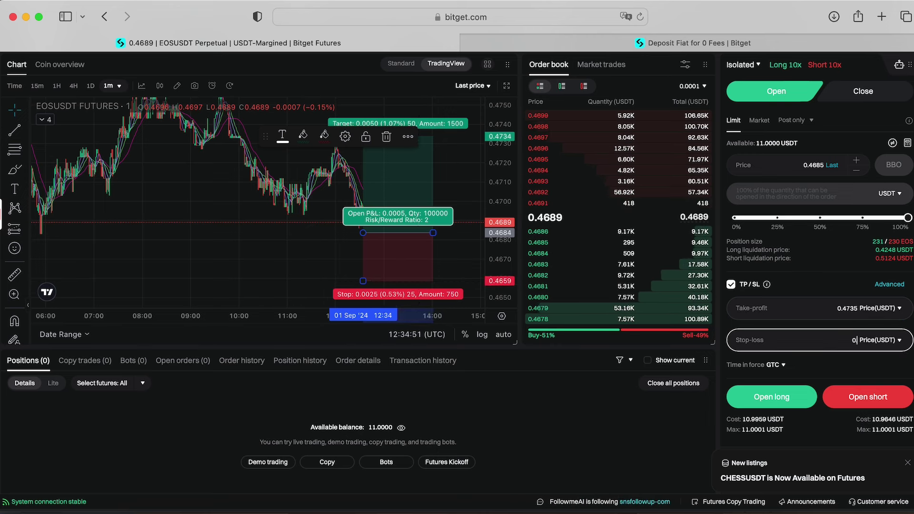
text(.46)
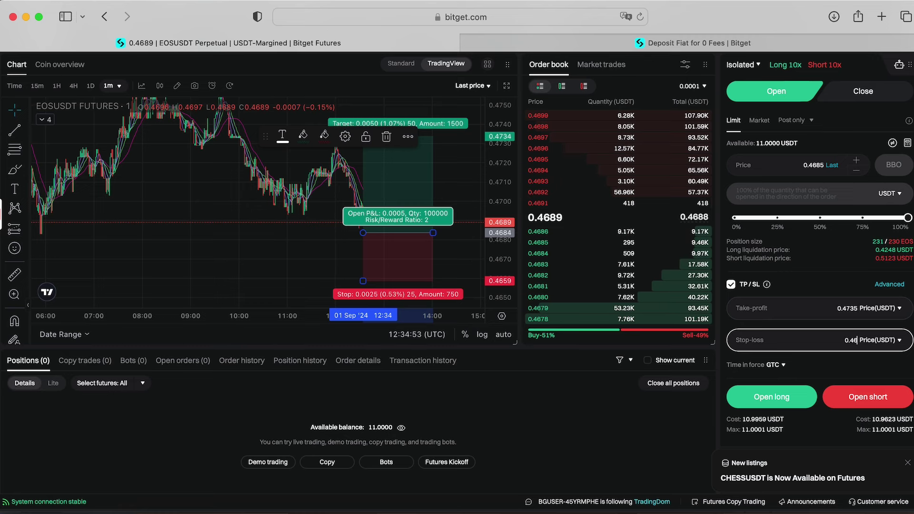
text(59)
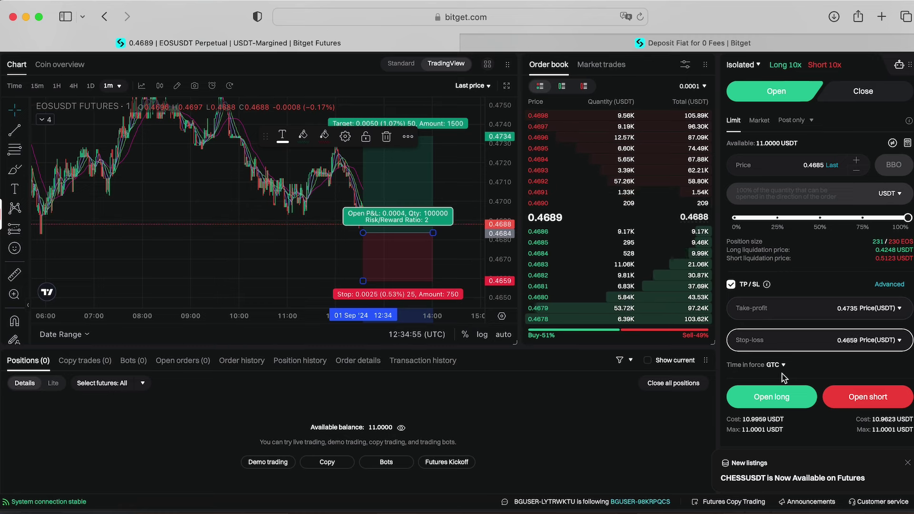
Step: Submit and confirm the 10x long limit order for 231 EOS at 0.4685
click(779, 396)
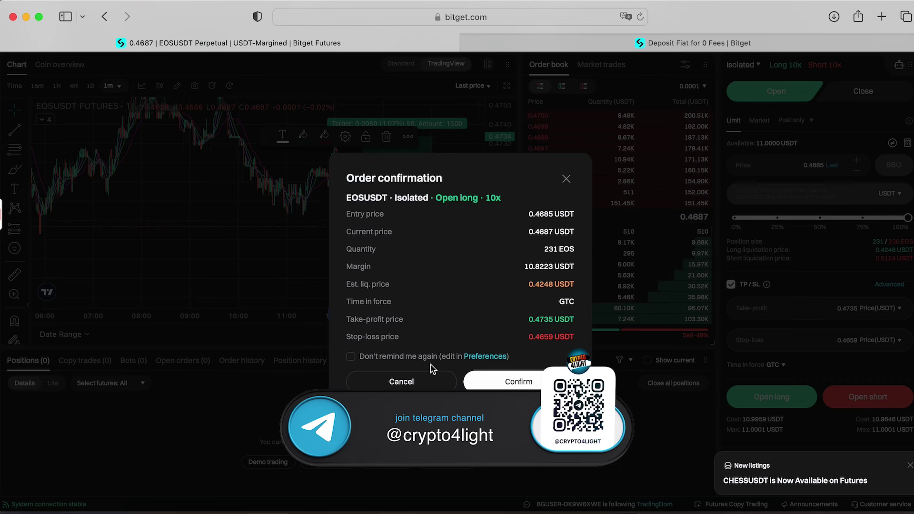
click(504, 381)
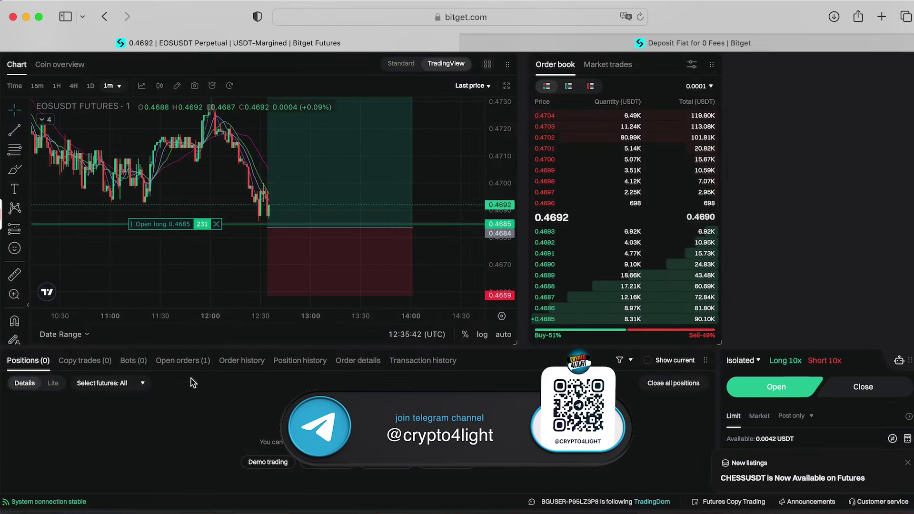
Step: Watch the pending EOSUSDT limit order in Open orders until it fills
click(185, 362)
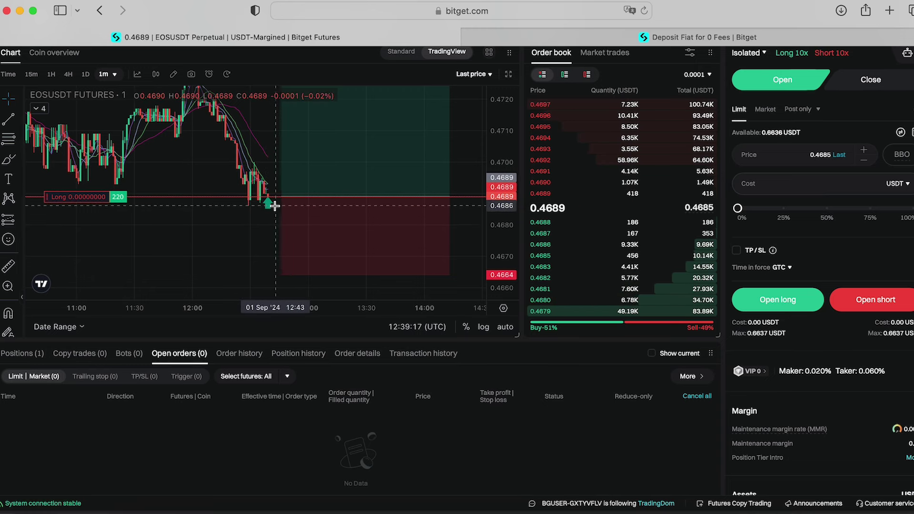
scroll(286, 202, down, 3)
drag(441, 197, 401, 217)
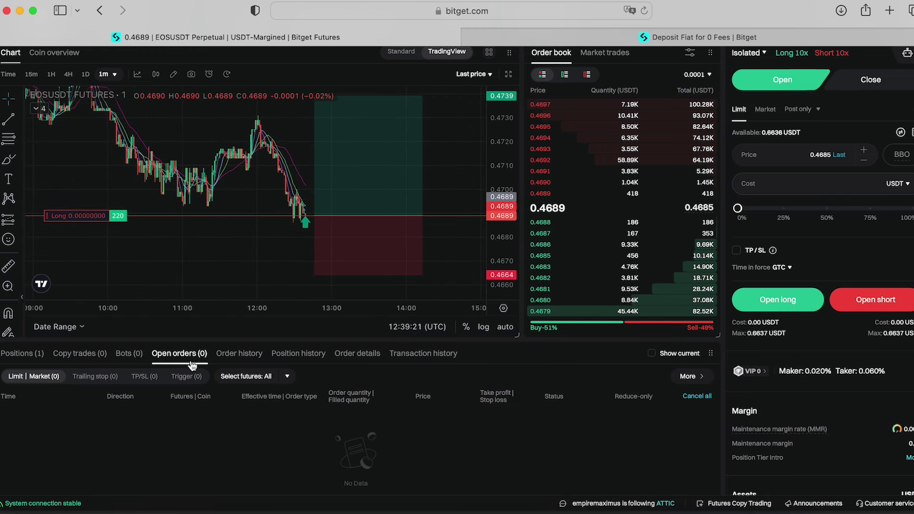
Step: Review the filled 220-EOS long at 0.4689 and delete the chart's risk/reward drawing
click(30, 356)
scroll(523, 379, down, 1)
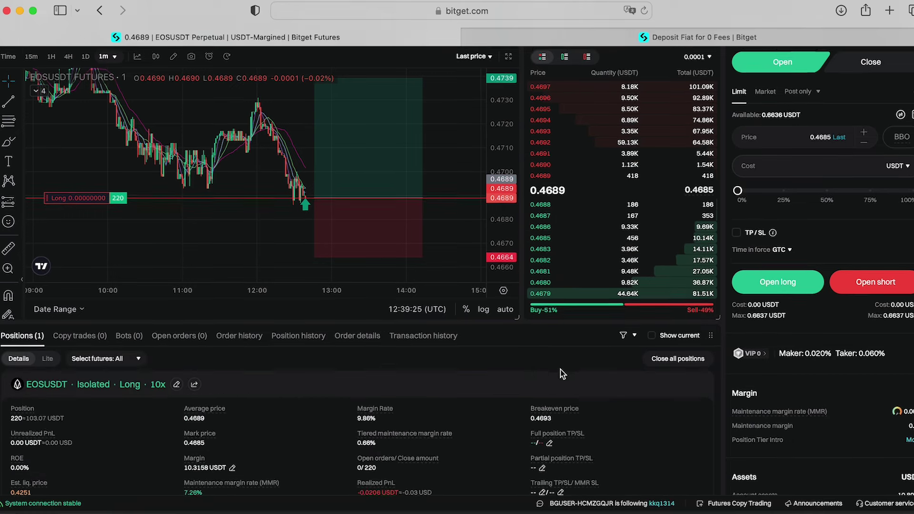
scroll(591, 369, down, 4)
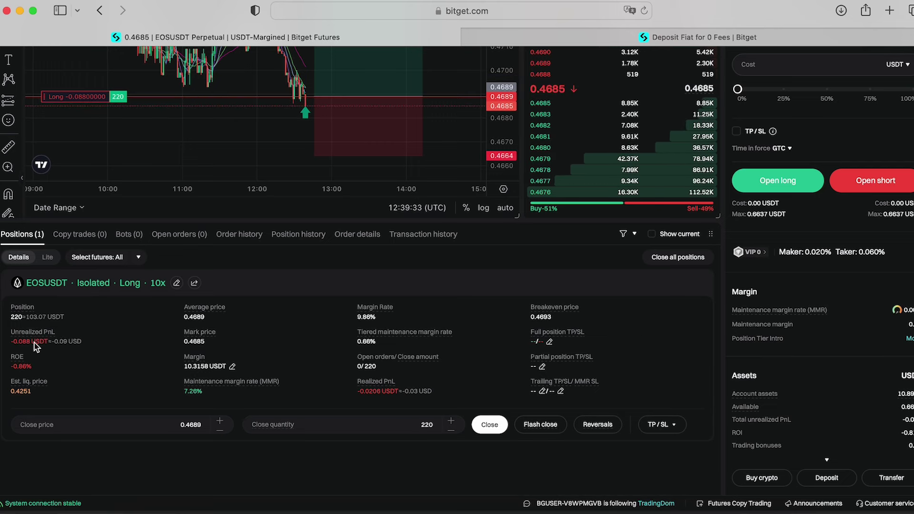
scroll(191, 238, down, 1)
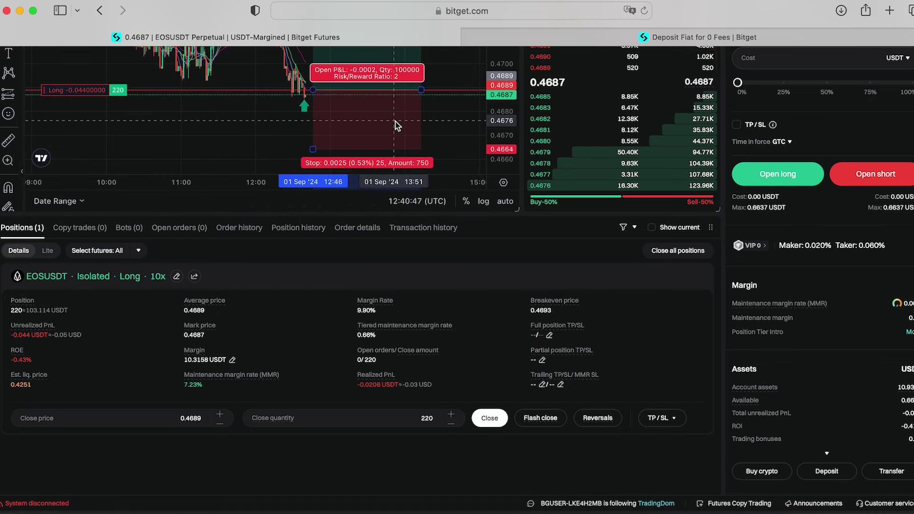
key(Delete)
Step: Add a full-position take profit at 0.49 and stop loss at 0.46 to the 220-EOS long
click(548, 335)
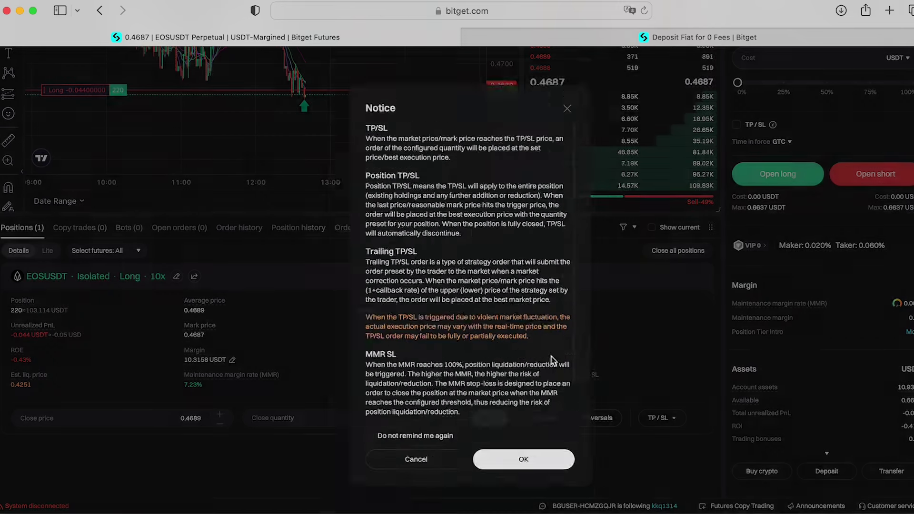
click(520, 471)
text(0.473)
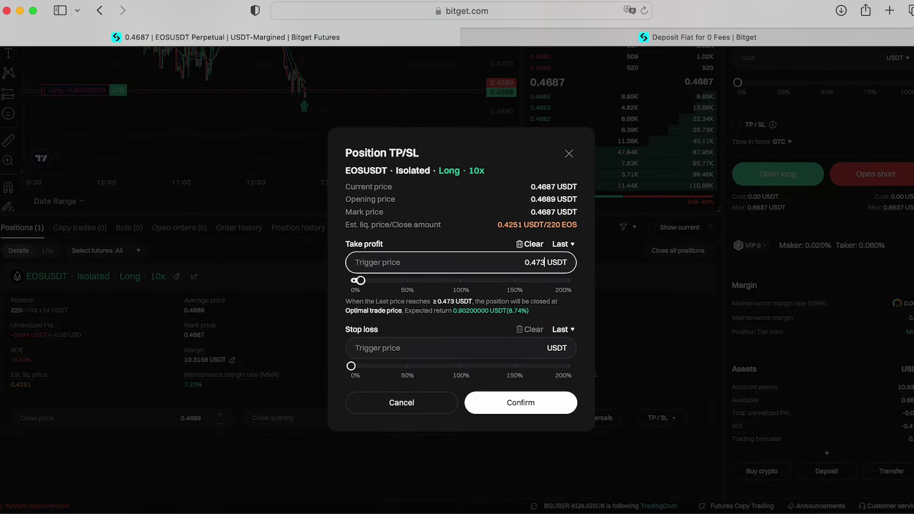
text(4)
click(497, 348)
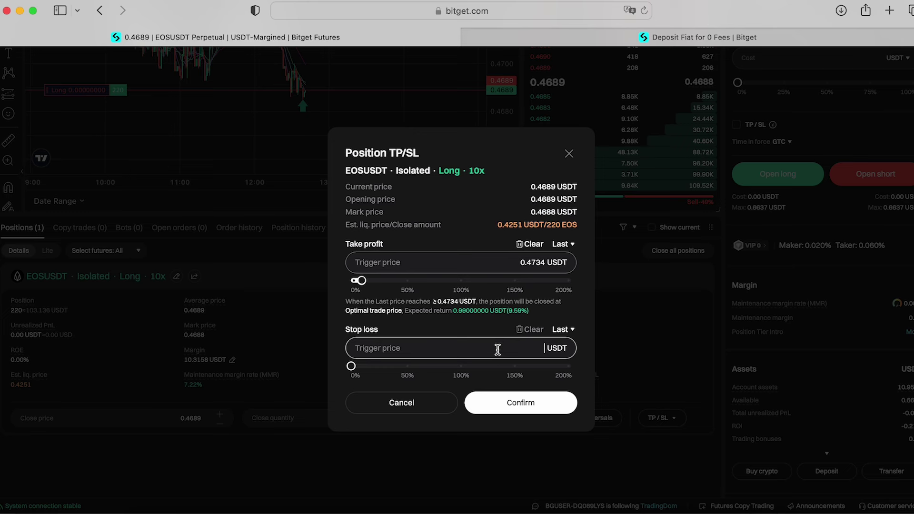
text(0.4)
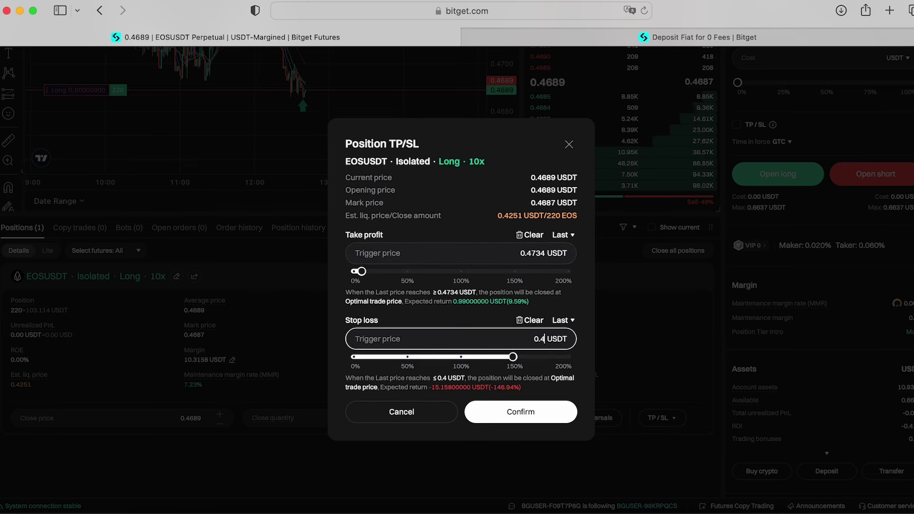
text(6)
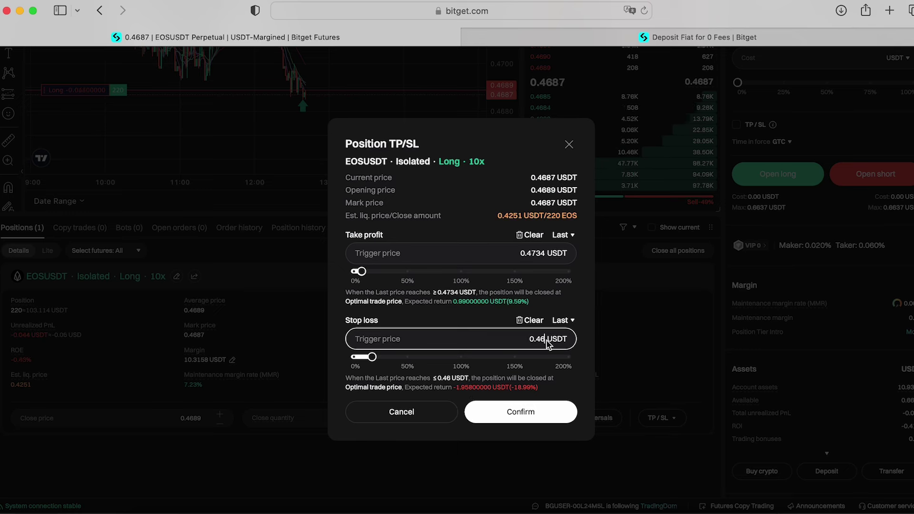
click(543, 259)
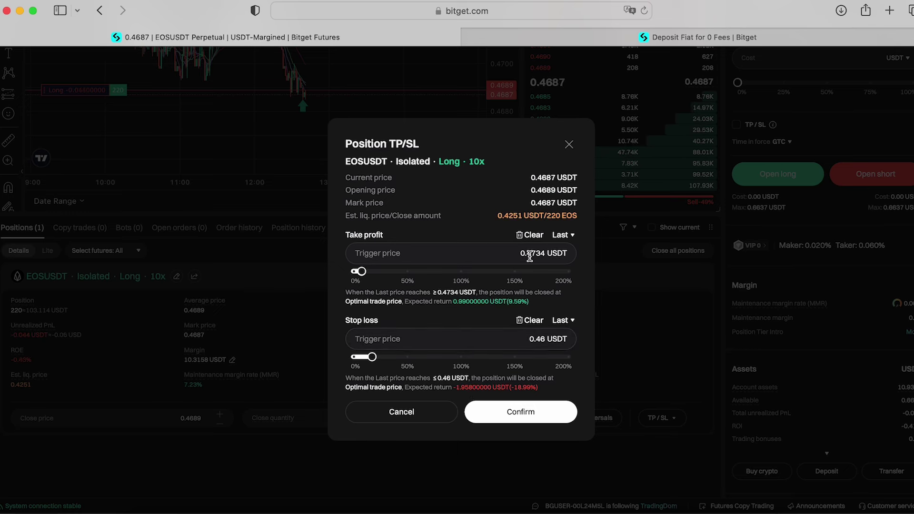
key(BackSpace)
key(BackSpace)
key(BackSpace)
text(9)
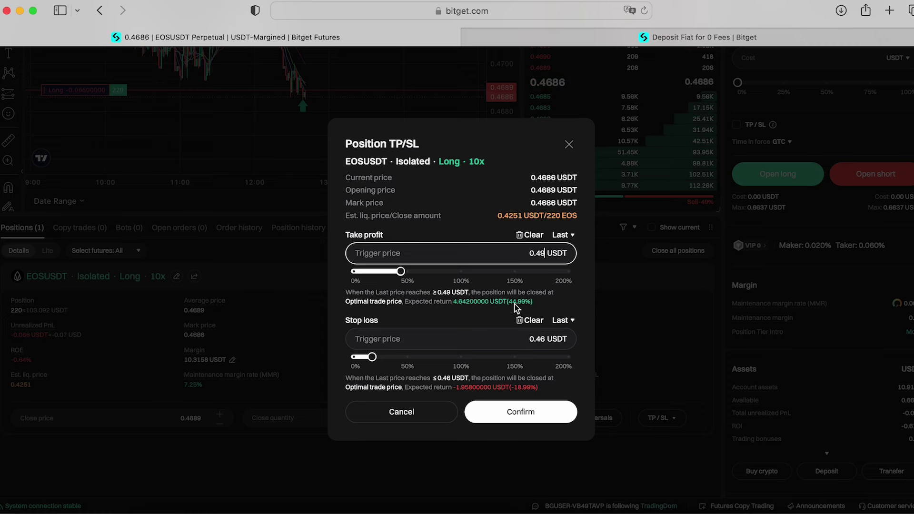
click(533, 412)
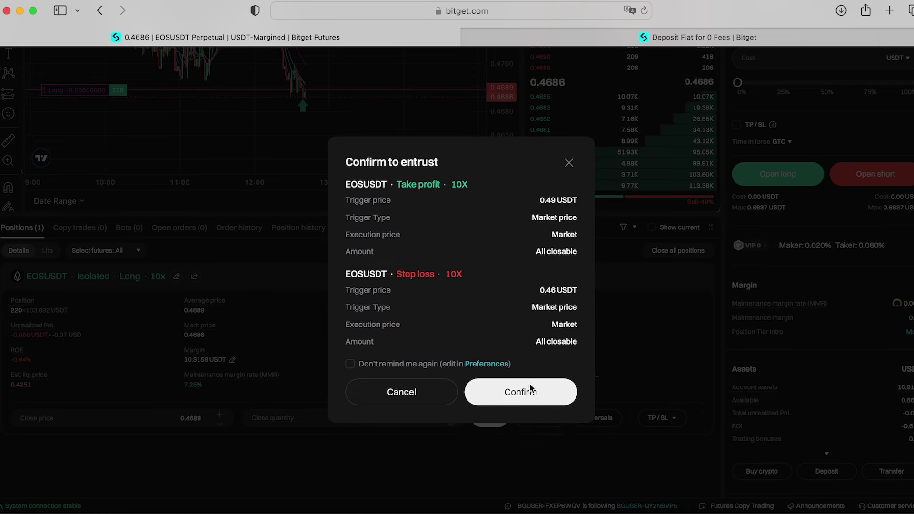
click(530, 390)
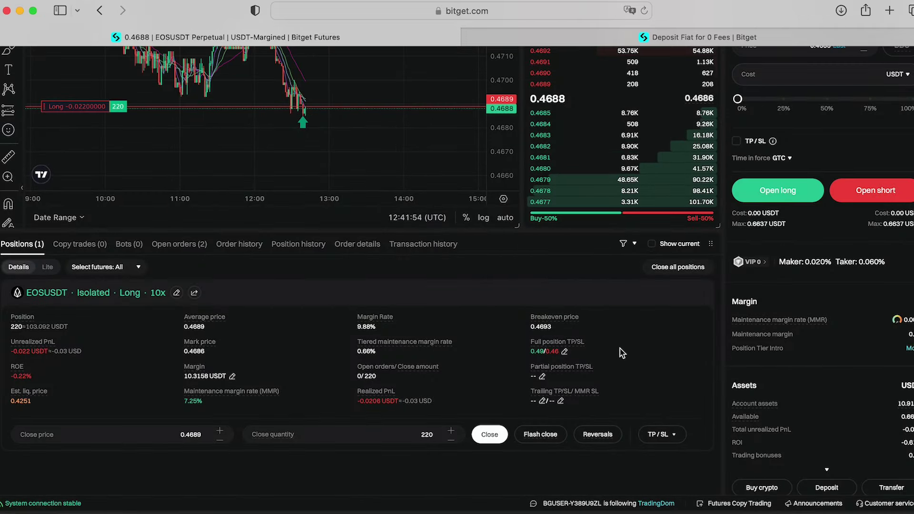
click(542, 377)
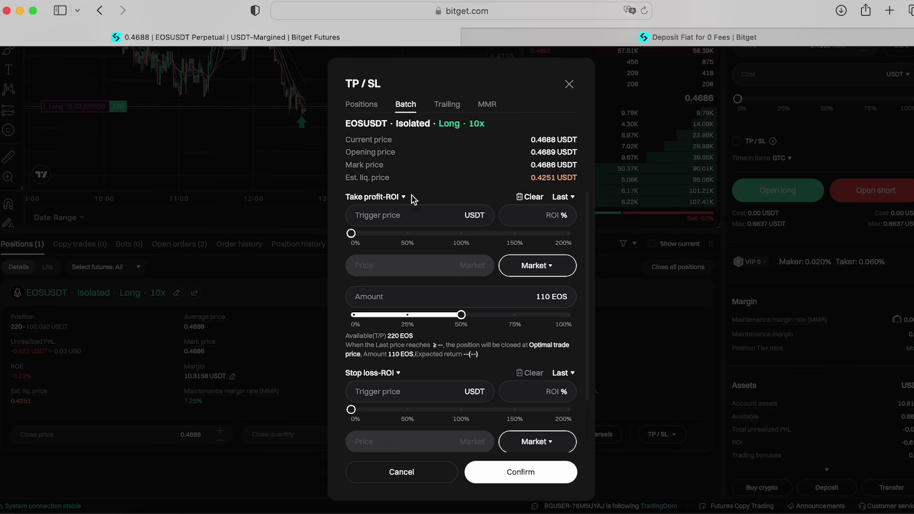
scroll(413, 299, down, 3)
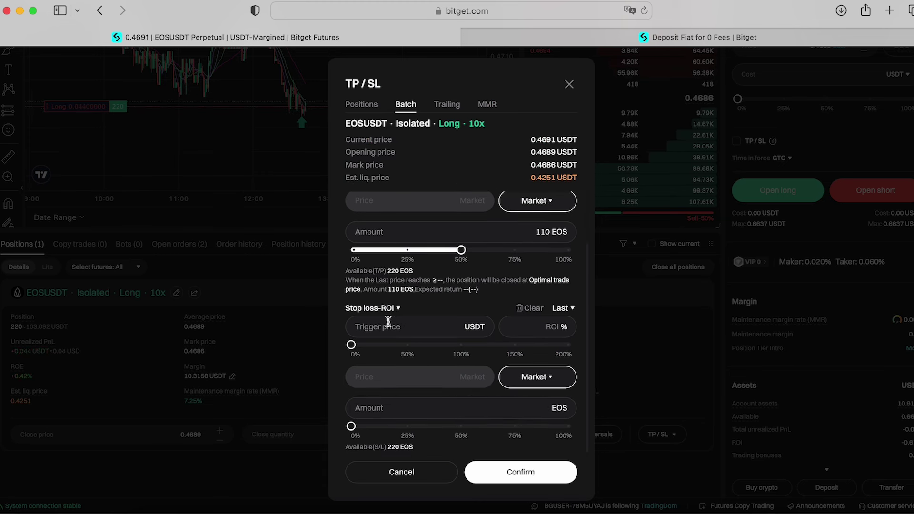
click(408, 346)
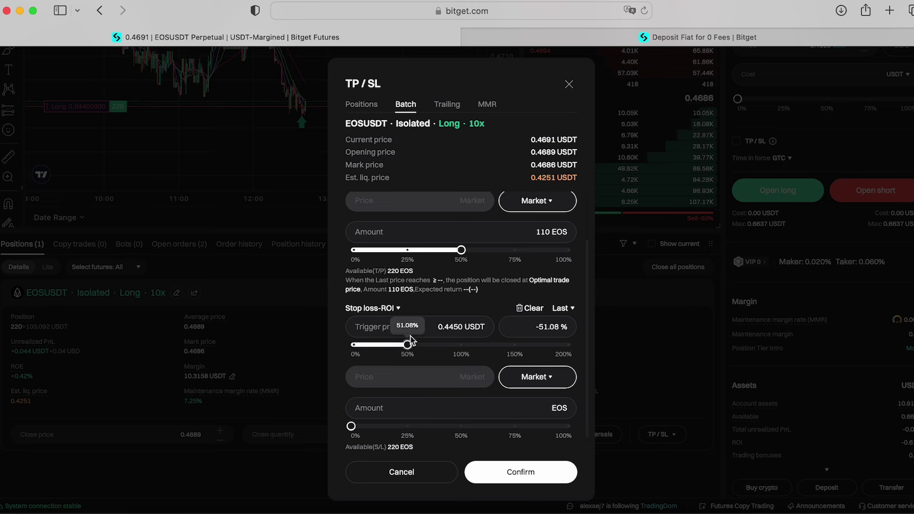
click(569, 84)
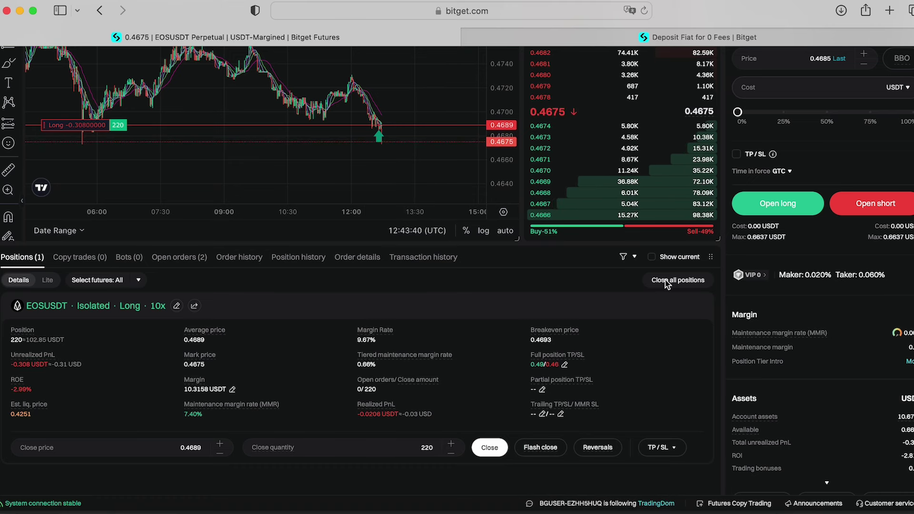
Step: Close the whole 220-EOS EOSUSDT long position and return to the top of the page
click(495, 451)
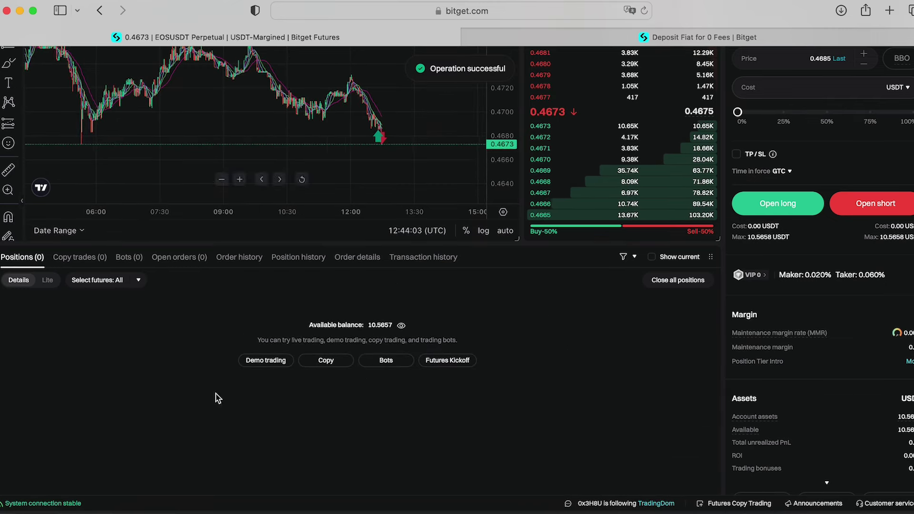
scroll(305, 163, up, 5)
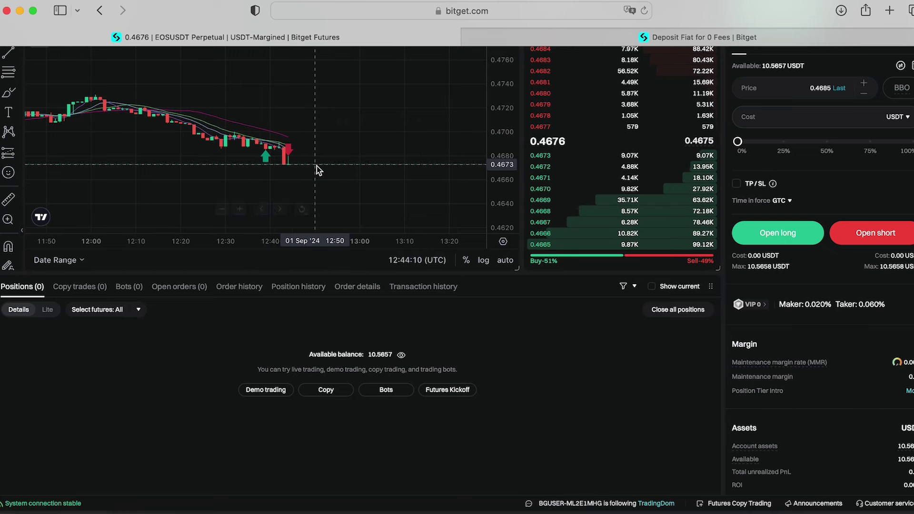
scroll(469, 286, up, 5)
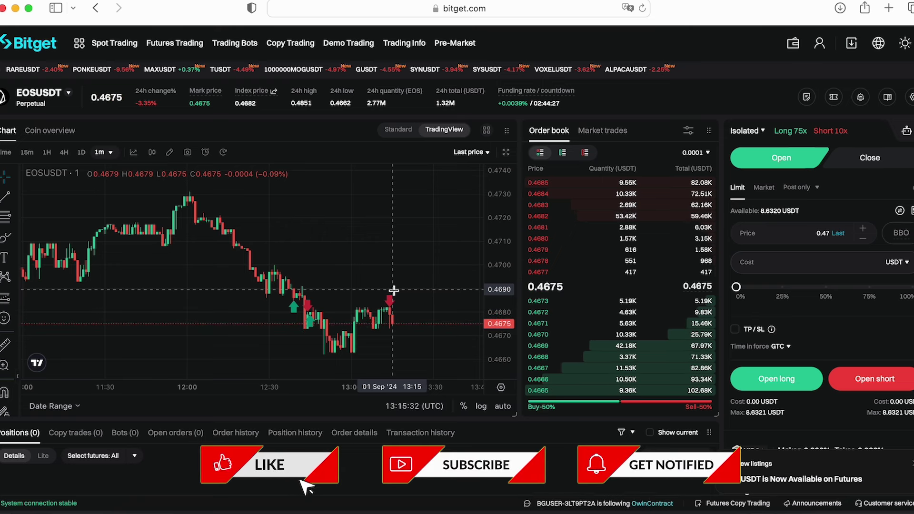
scroll(393, 290, up, 1)
scroll(396, 285, up, 1)
scroll(396, 286, up, 1)
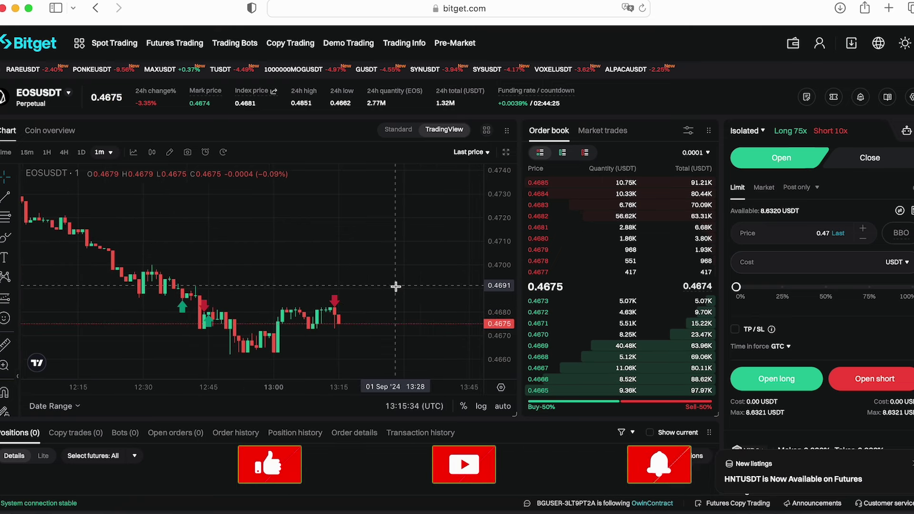